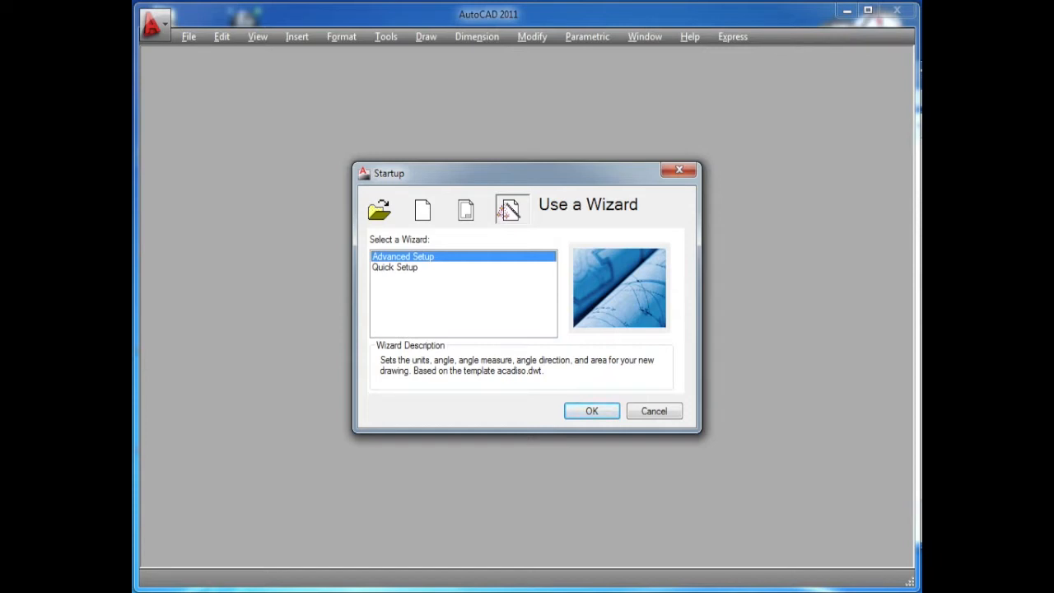
# - Start the Advanced Setup wizard and try length precisions of 0 and 0.00000000 before setting it to 0.0000
pyautogui.click(605, 419)
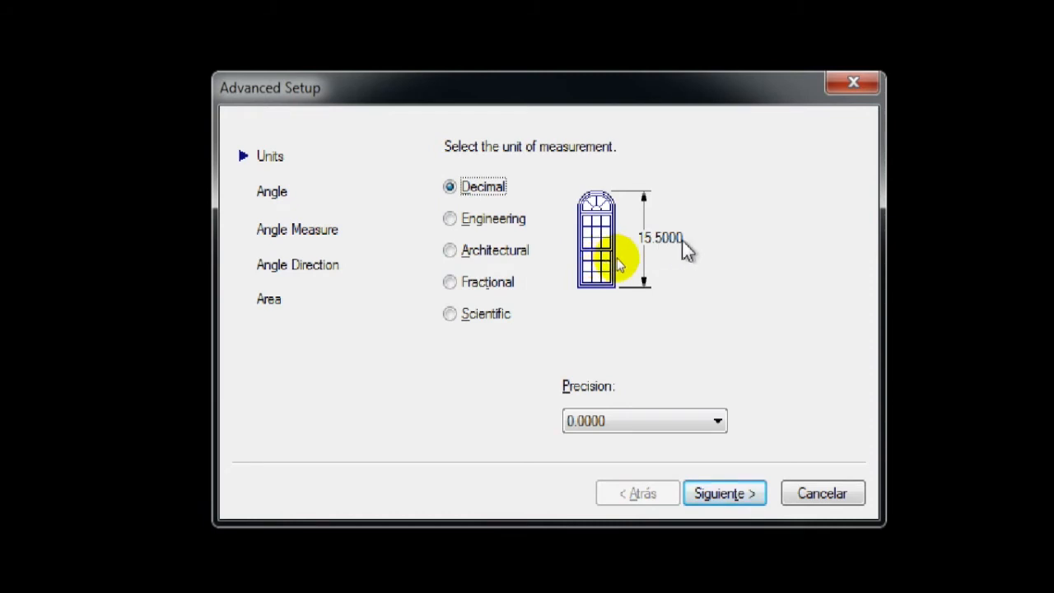
pyautogui.click(715, 422)
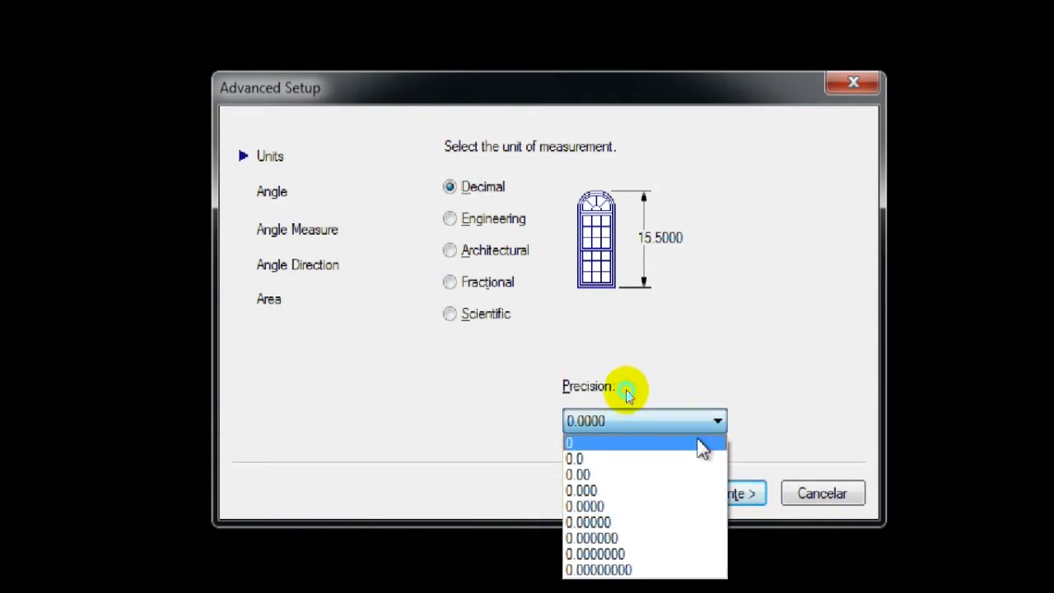
pyautogui.click(701, 445)
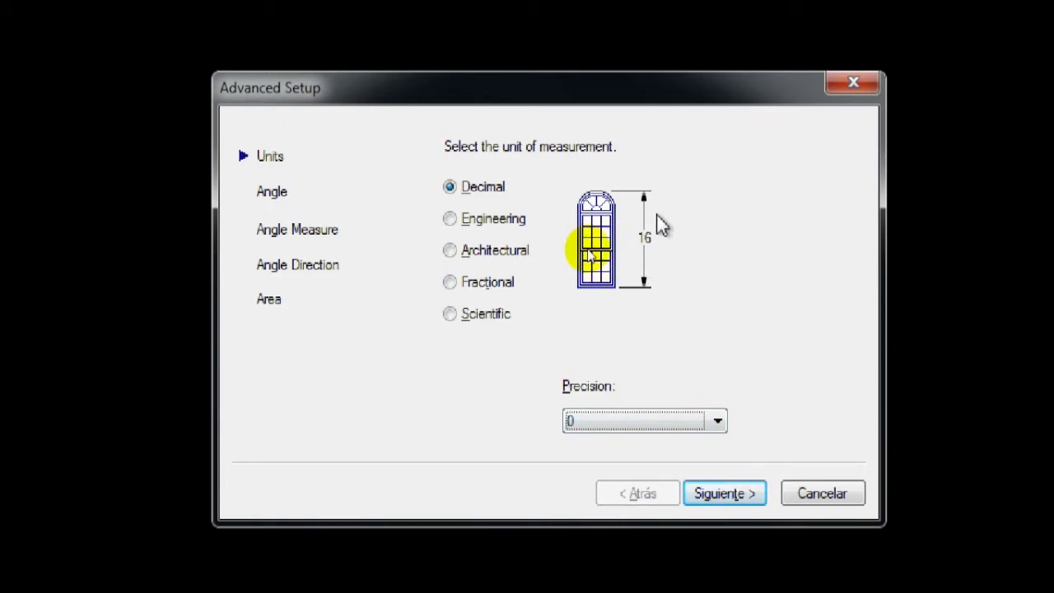
pyautogui.click(669, 423)
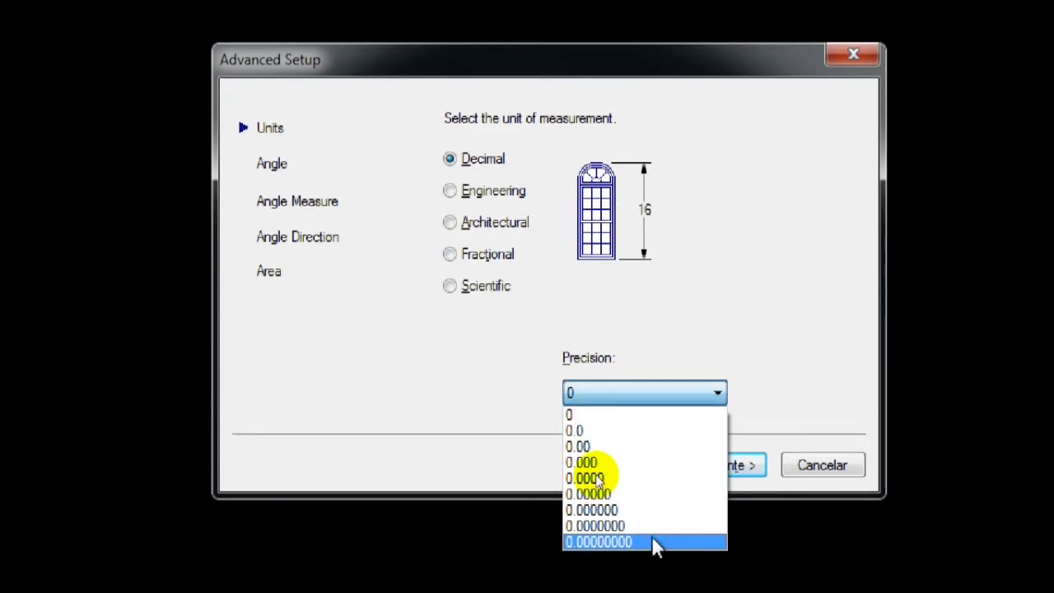
pyautogui.click(655, 569)
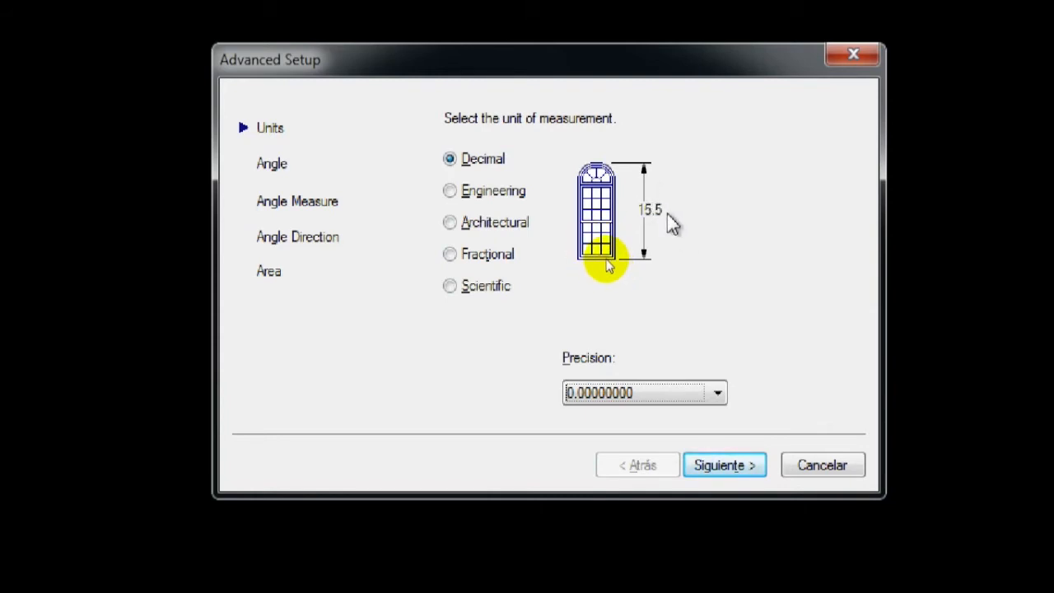
pyautogui.click(609, 393)
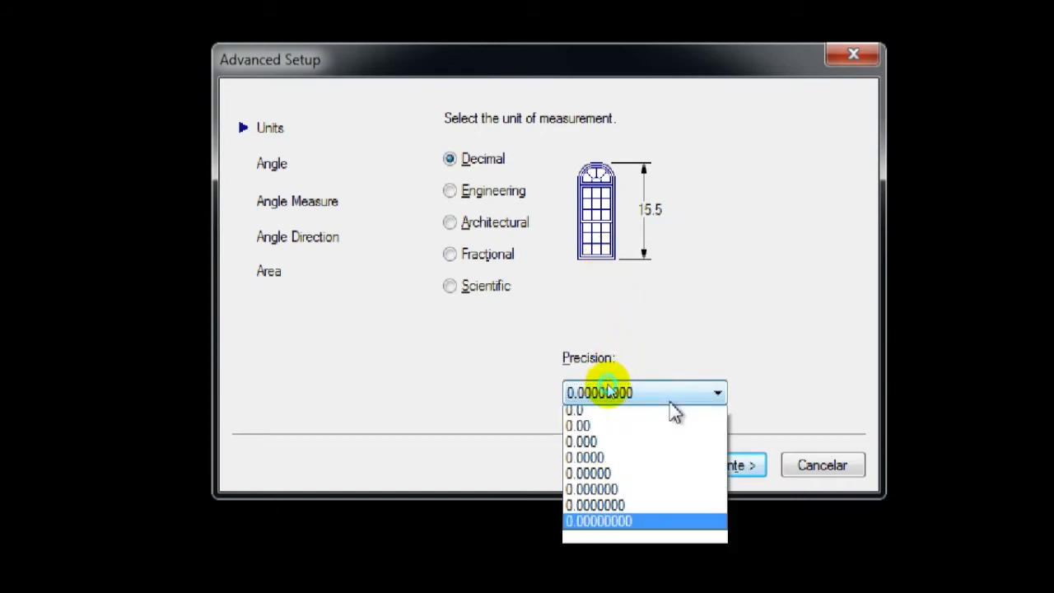
pyautogui.click(647, 478)
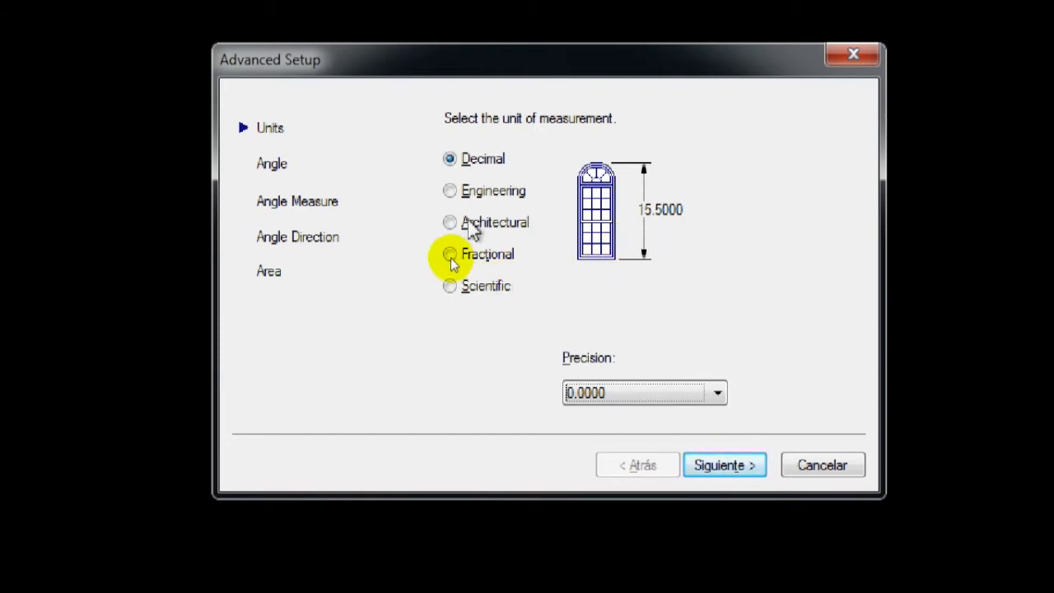
# - Preview the Engineering, Architectural, Fractional and Scientific unit types, return to Decimal and continue to the Angle page
pyautogui.click(494, 192)
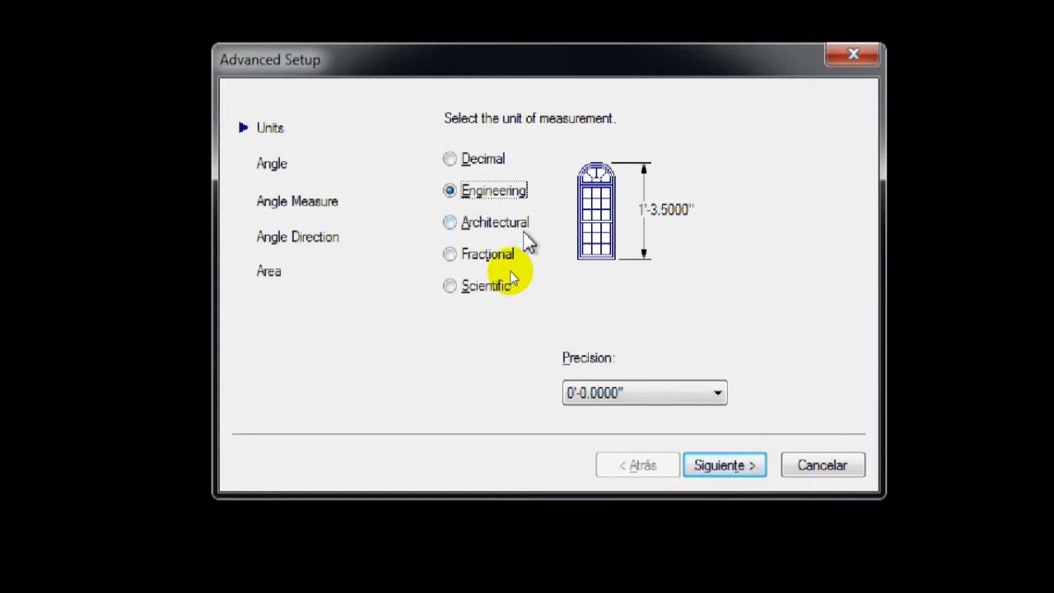
pyautogui.click(526, 227)
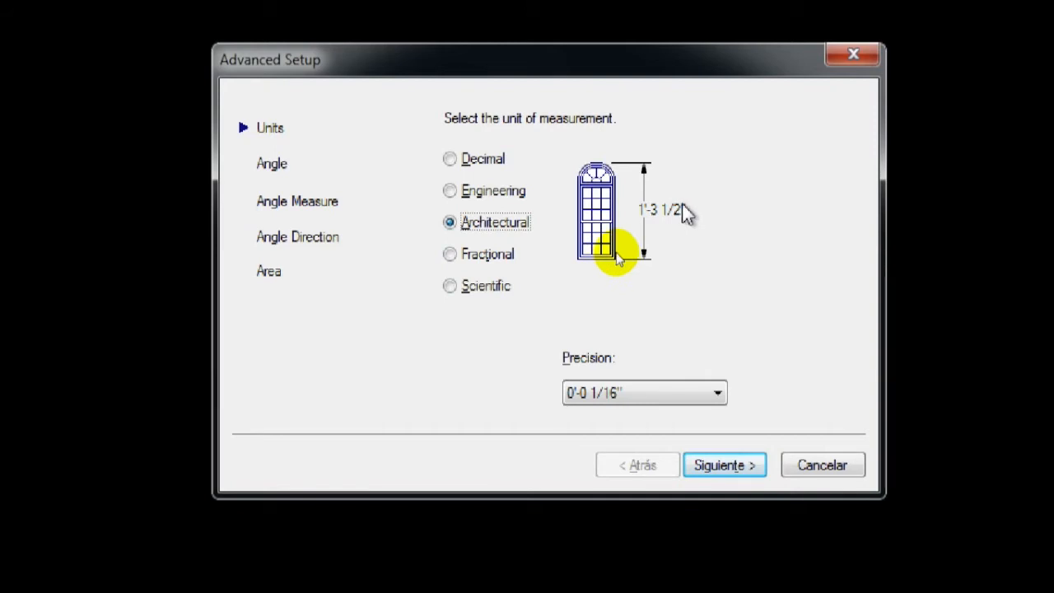
pyautogui.click(489, 256)
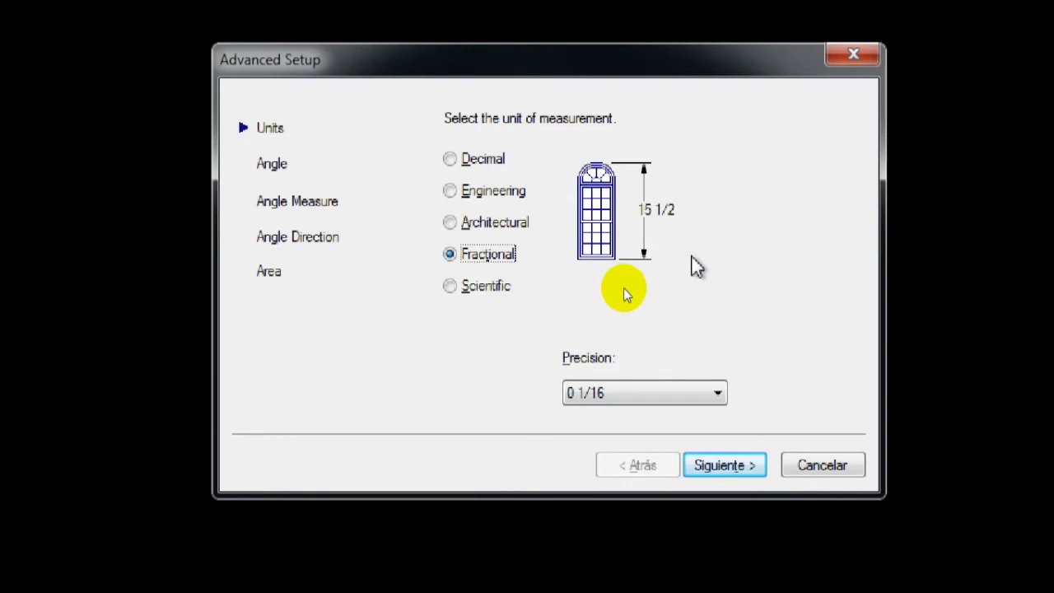
pyautogui.click(480, 290)
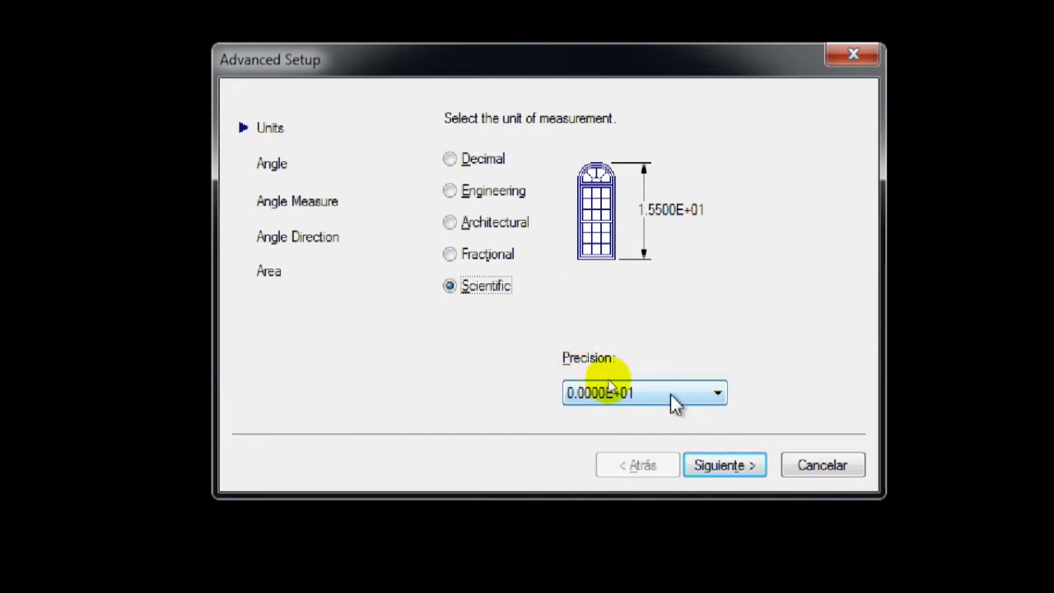
pyautogui.click(484, 160)
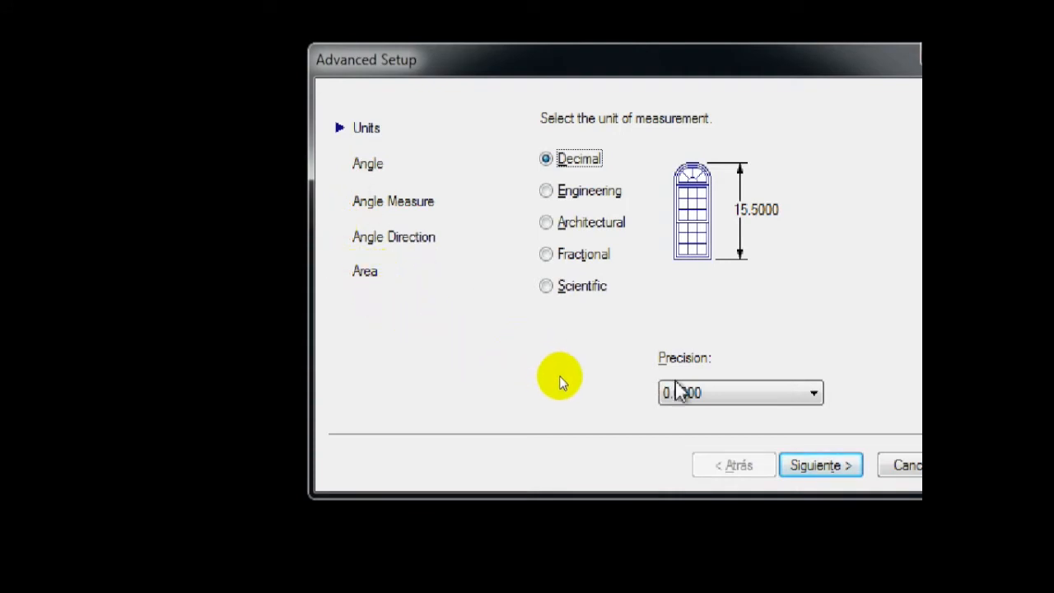
pyautogui.click(811, 462)
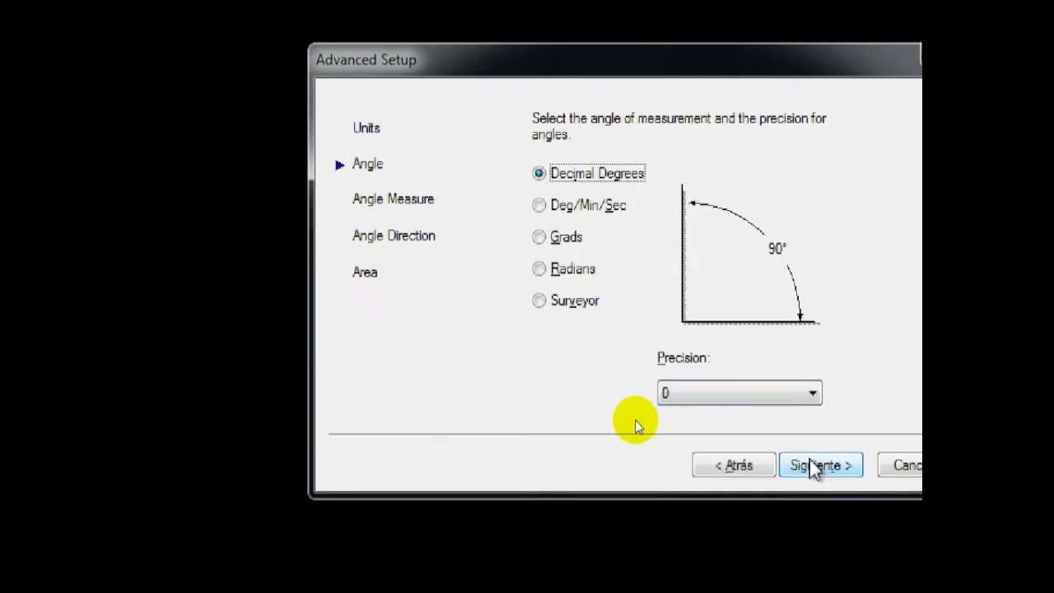
# - Choose Deg/Min/Sec as the angle type with a precision of 0d00'00"
pyautogui.click(599, 209)
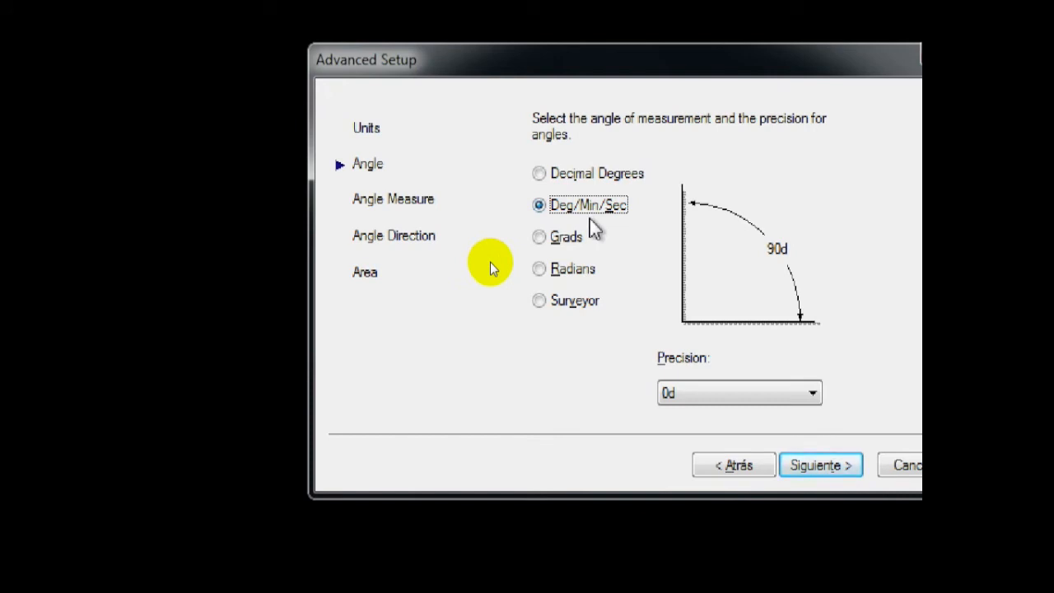
pyautogui.click(811, 398)
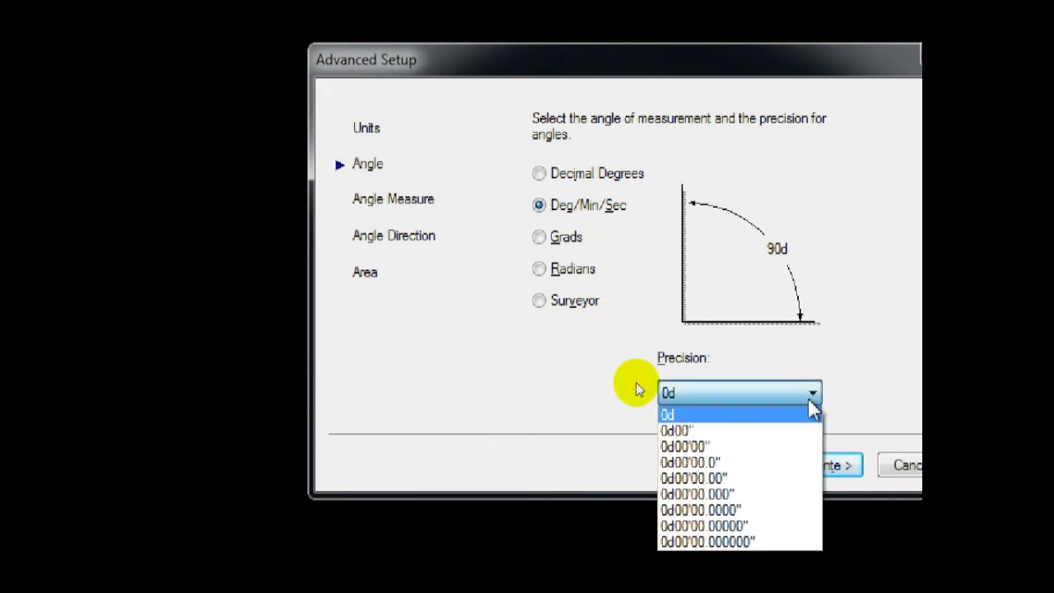
pyautogui.click(789, 449)
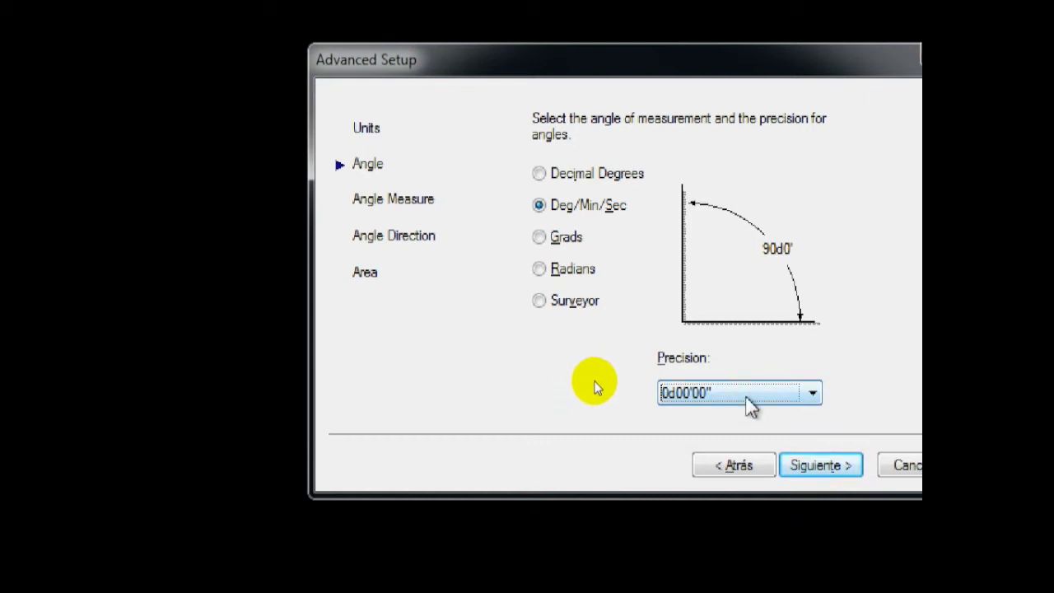
# - Preview Grads and Radians as angle types, testing the Radians precision at 0r and returning it to 0.00r
pyautogui.click(560, 238)
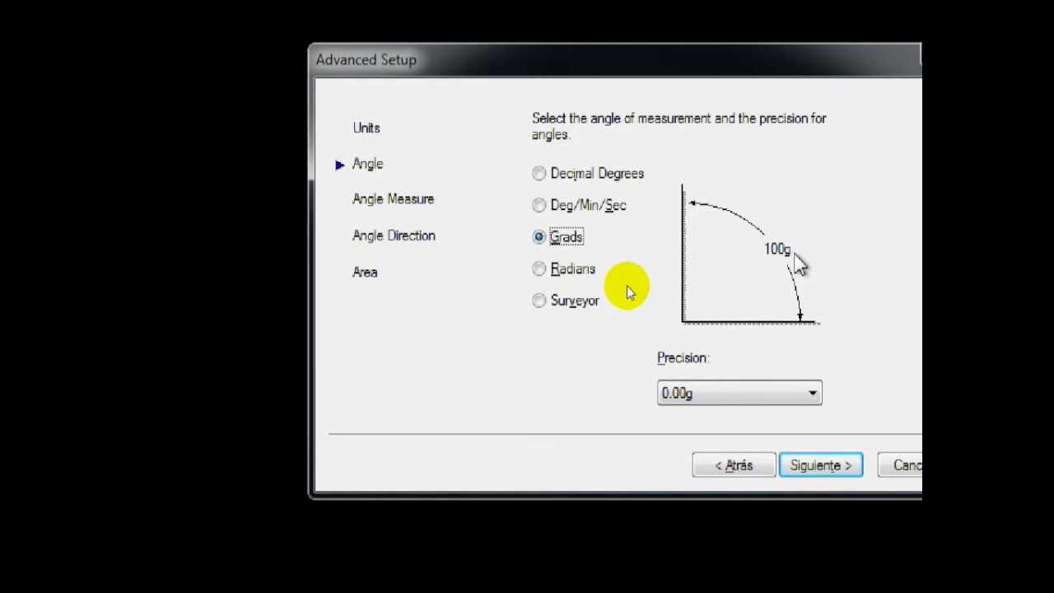
pyautogui.click(575, 270)
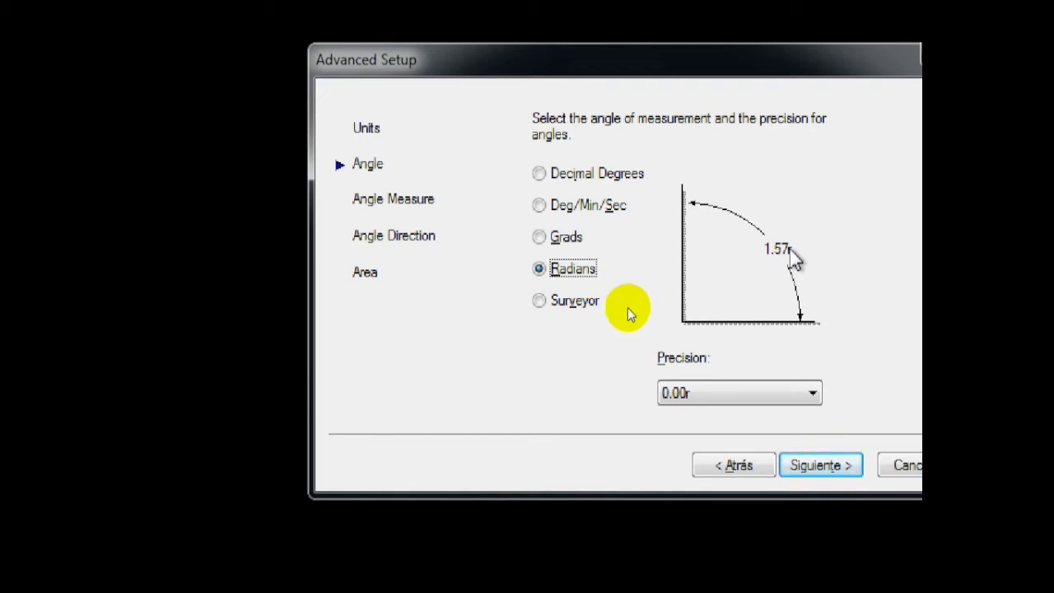
pyautogui.click(767, 396)
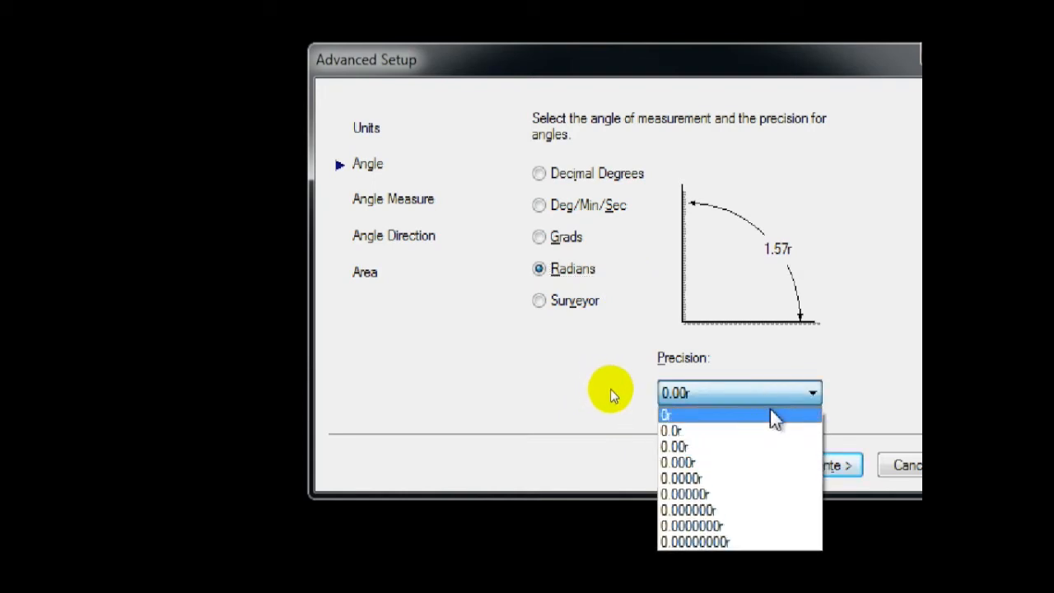
pyautogui.click(775, 416)
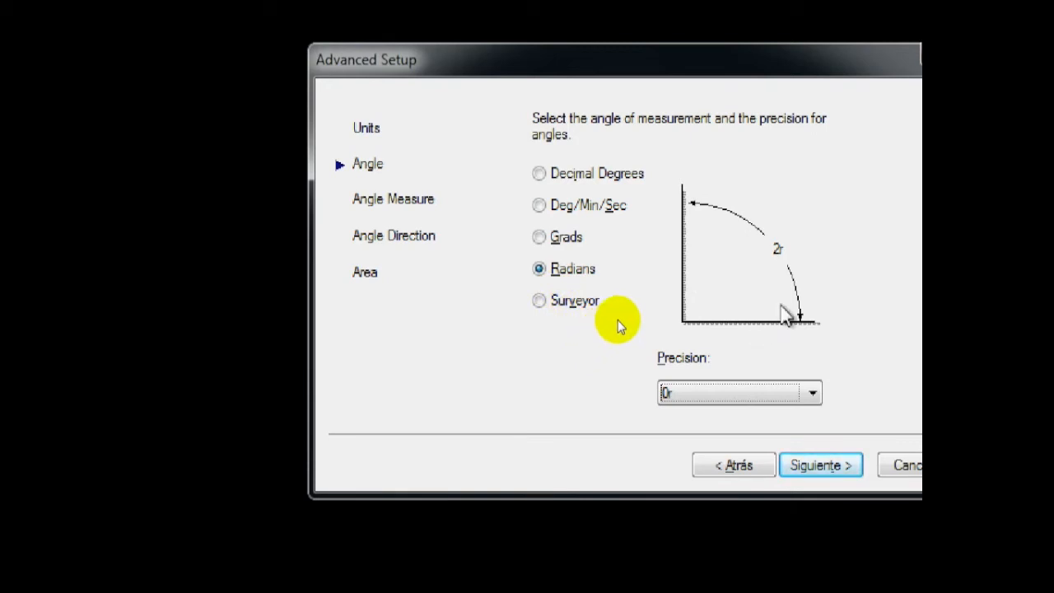
pyautogui.click(758, 395)
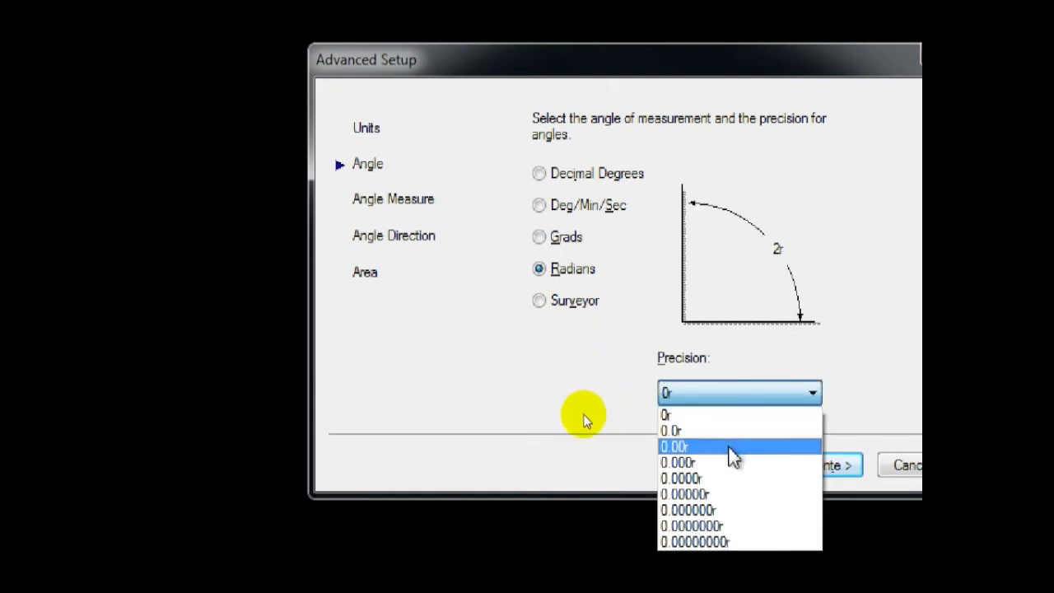
pyautogui.click(736, 448)
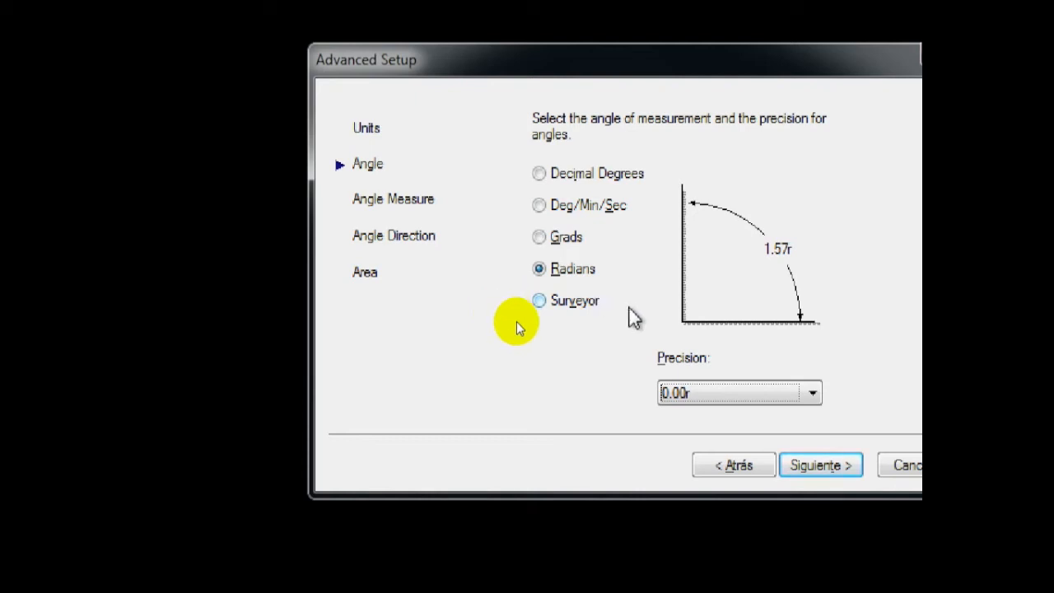
# - Preview the Surveyor angle type, set angles to Decimal Degrees and continue to the Angle Measure page
pyautogui.click(578, 309)
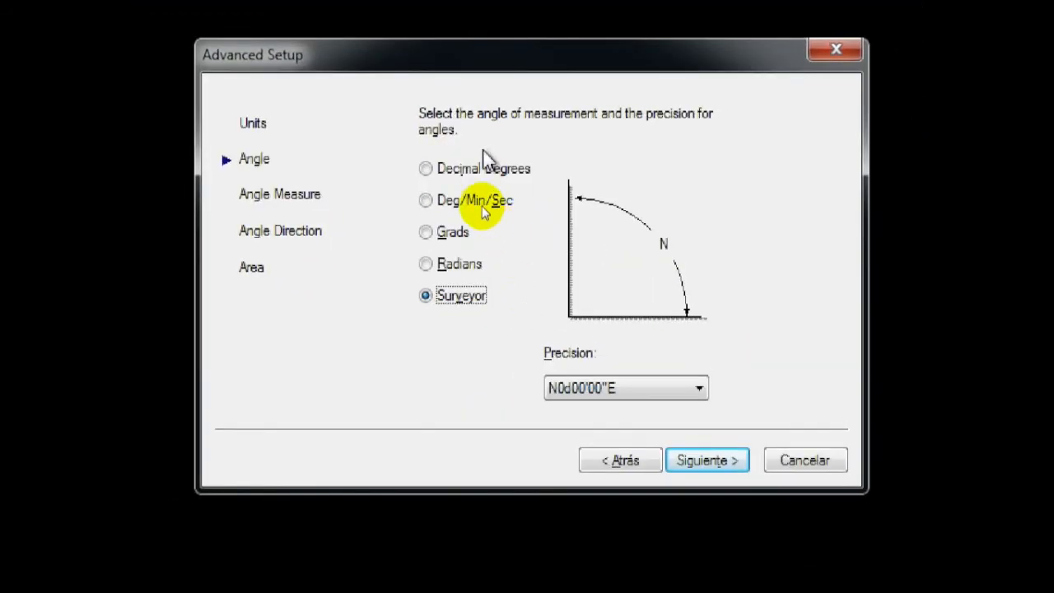
pyautogui.click(425, 169)
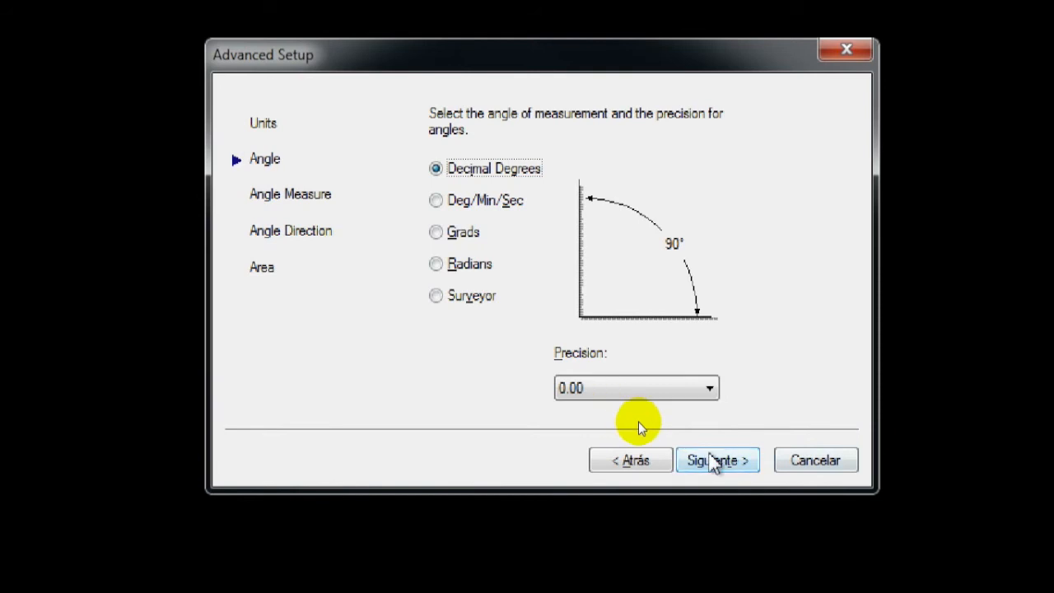
pyautogui.click(713, 461)
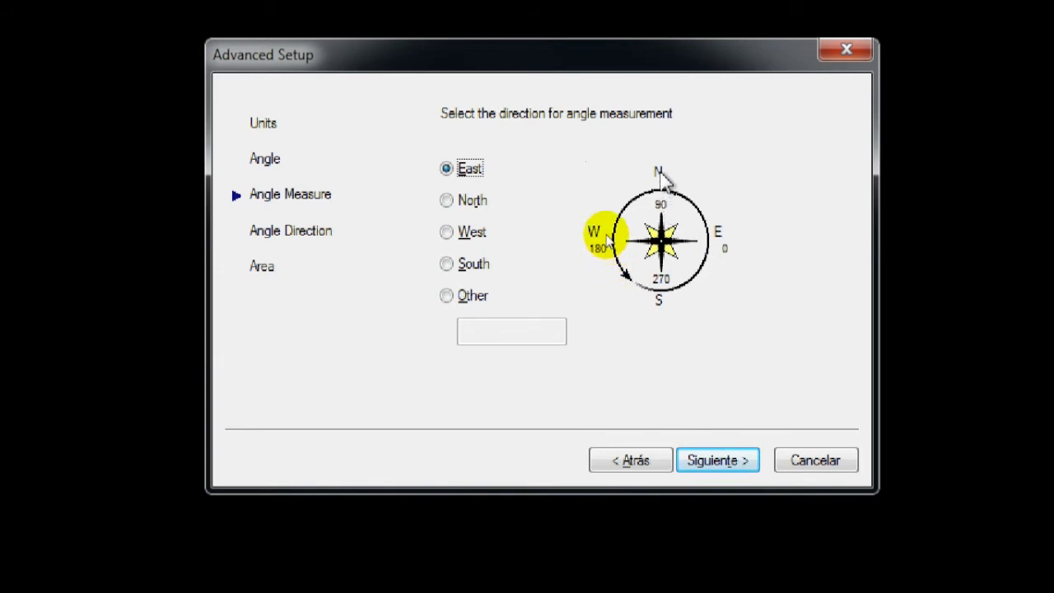
# - Try North, West, South and a custom 45 as the angle measurement direction, return to East and continue to Angle Direction
pyautogui.click(452, 204)
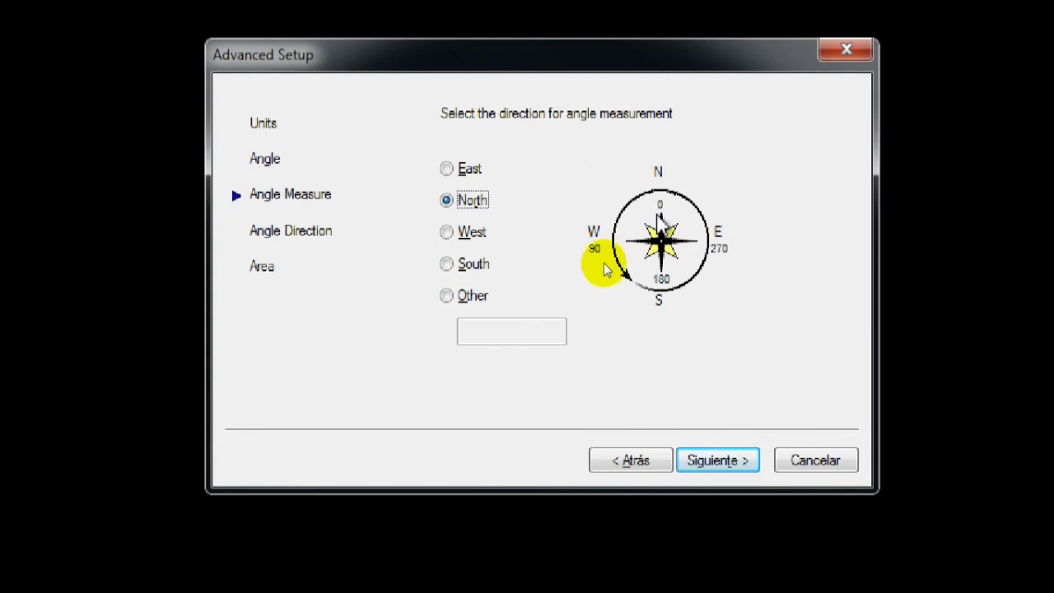
pyautogui.click(473, 232)
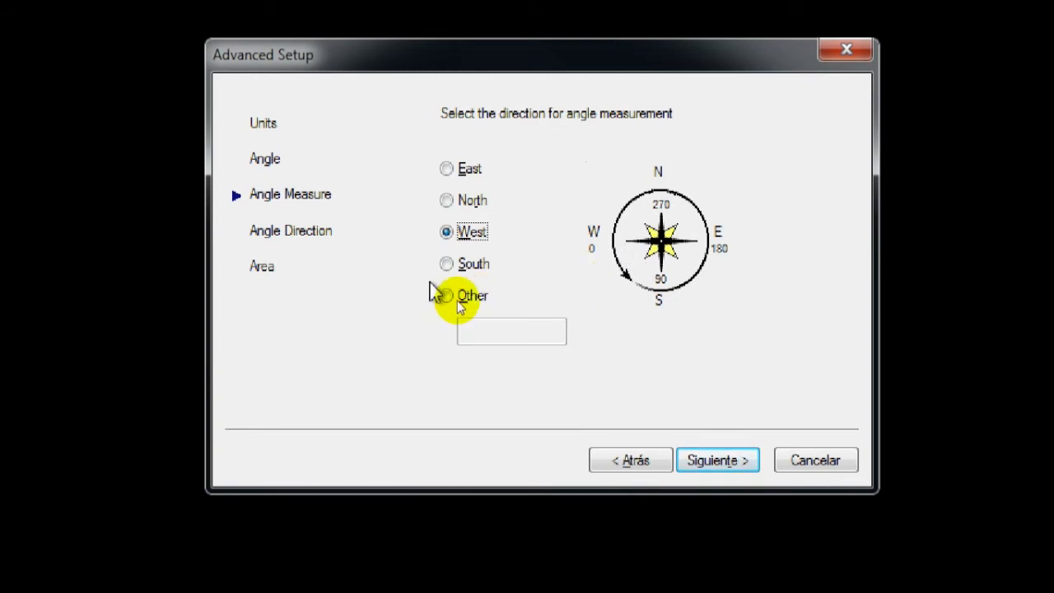
pyautogui.click(448, 265)
pyautogui.click(466, 298)
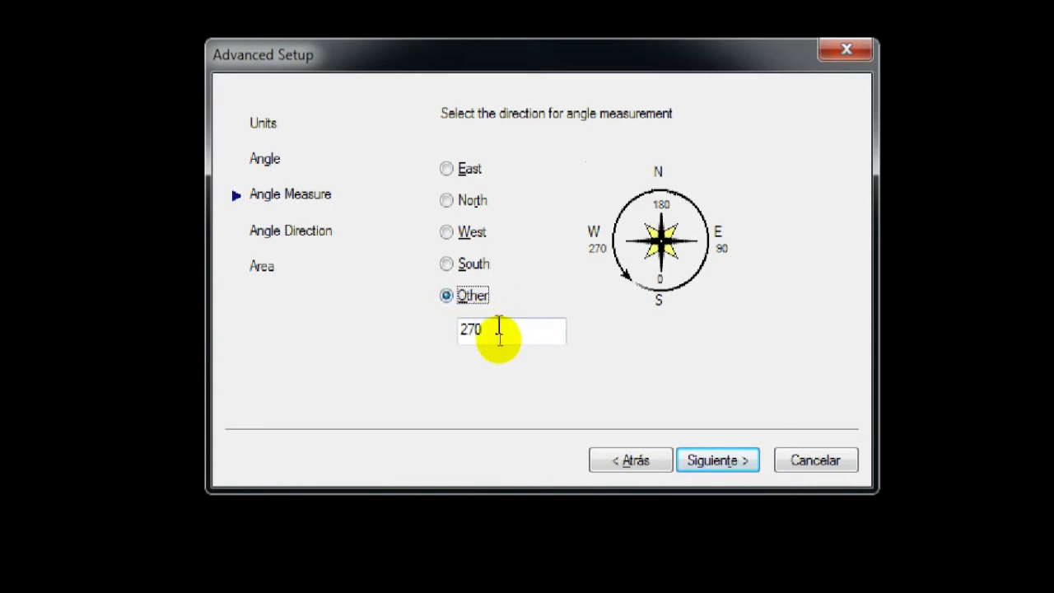
pyautogui.doubleClick(470, 329)
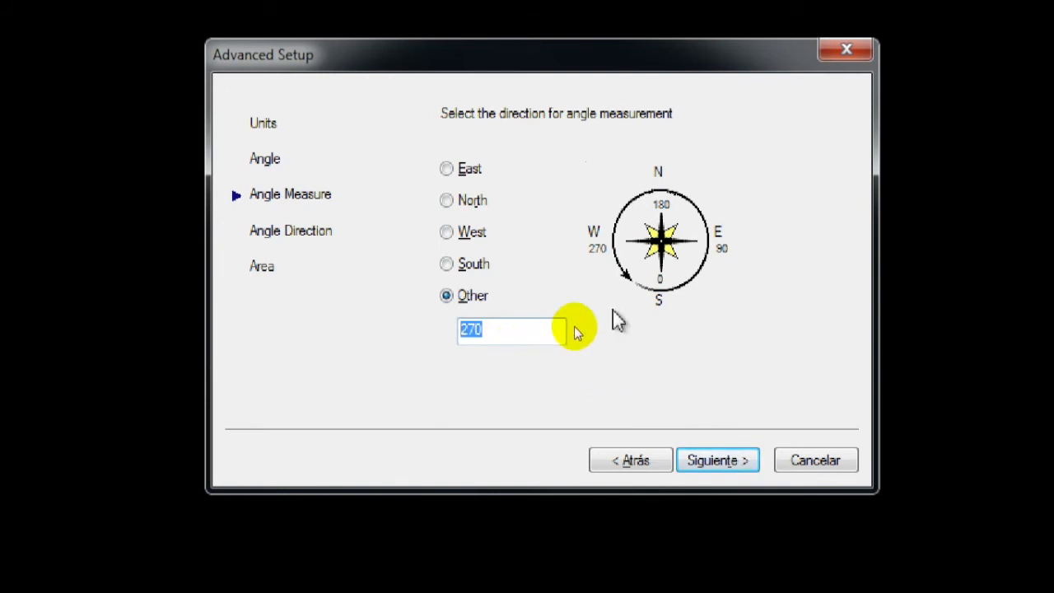
pyautogui.write('45')
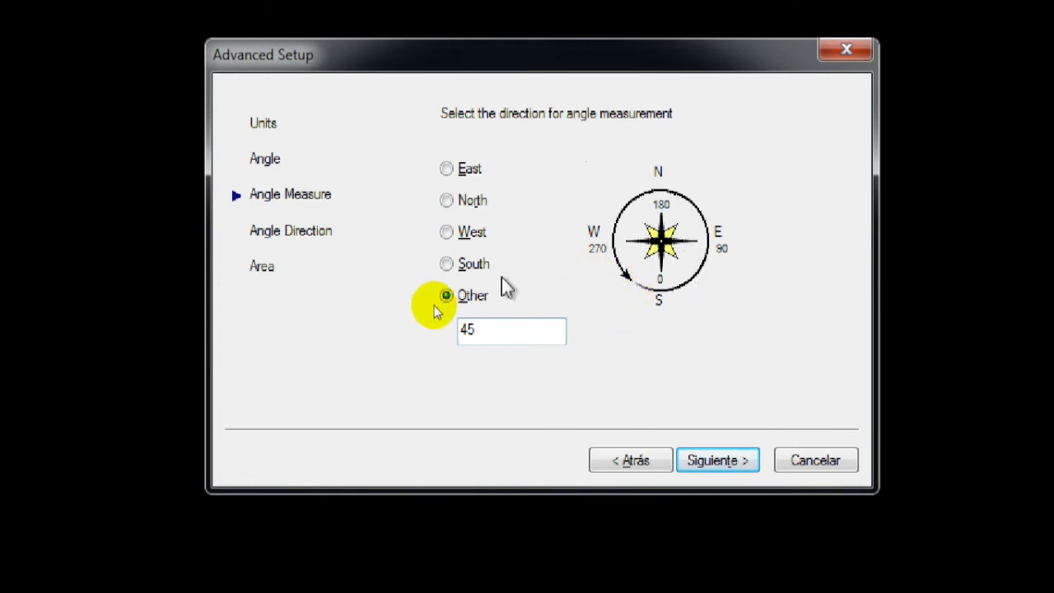
pyautogui.click(447, 169)
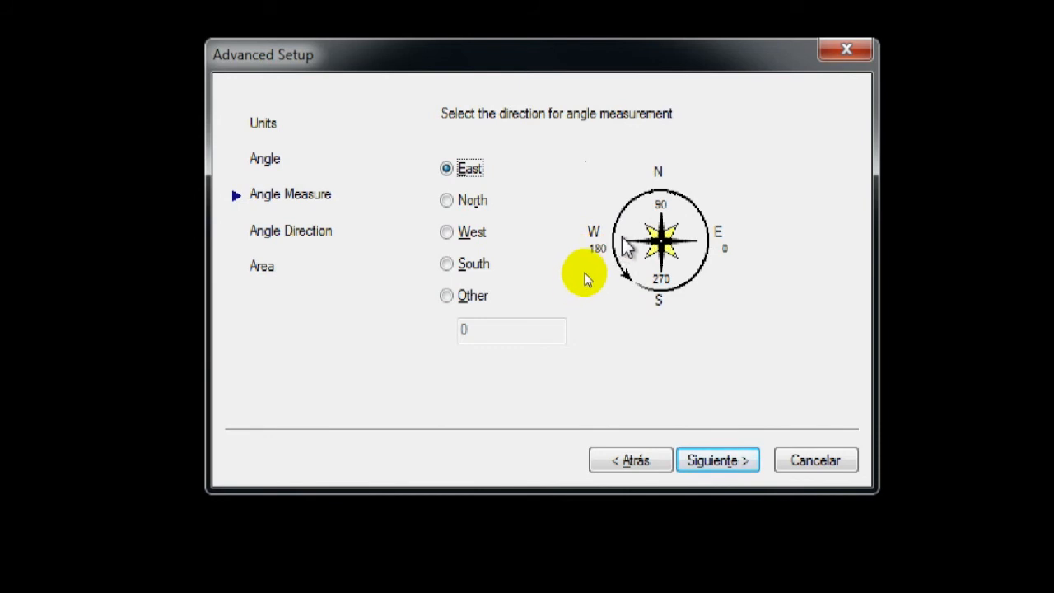
pyautogui.click(743, 461)
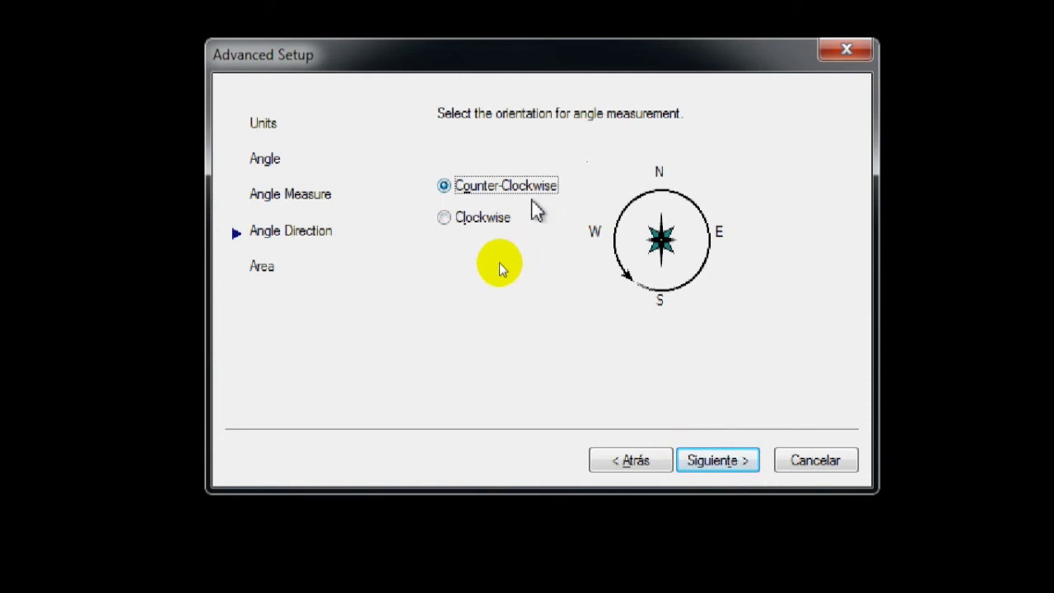
# - Preview the Clockwise angle orientation, set it back to Counter-Clockwise and continue to the Area page
pyautogui.click(479, 221)
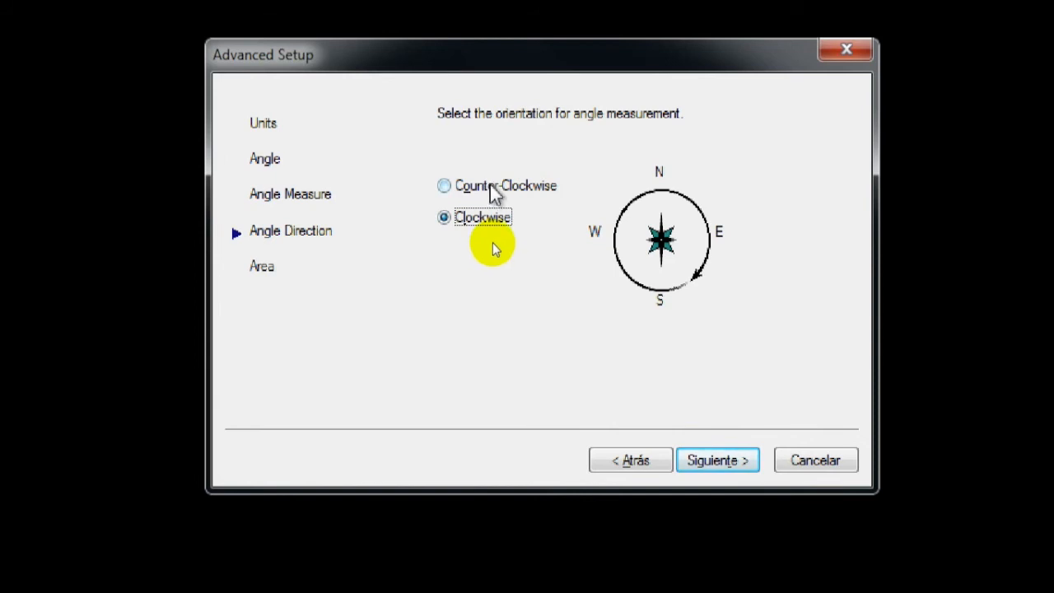
pyautogui.click(493, 188)
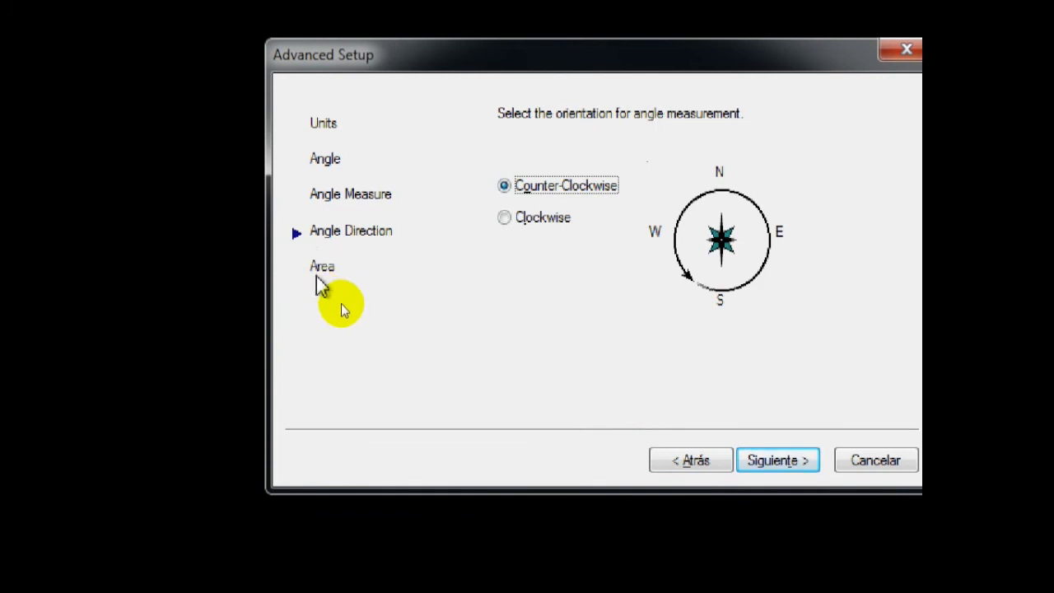
pyautogui.click(773, 463)
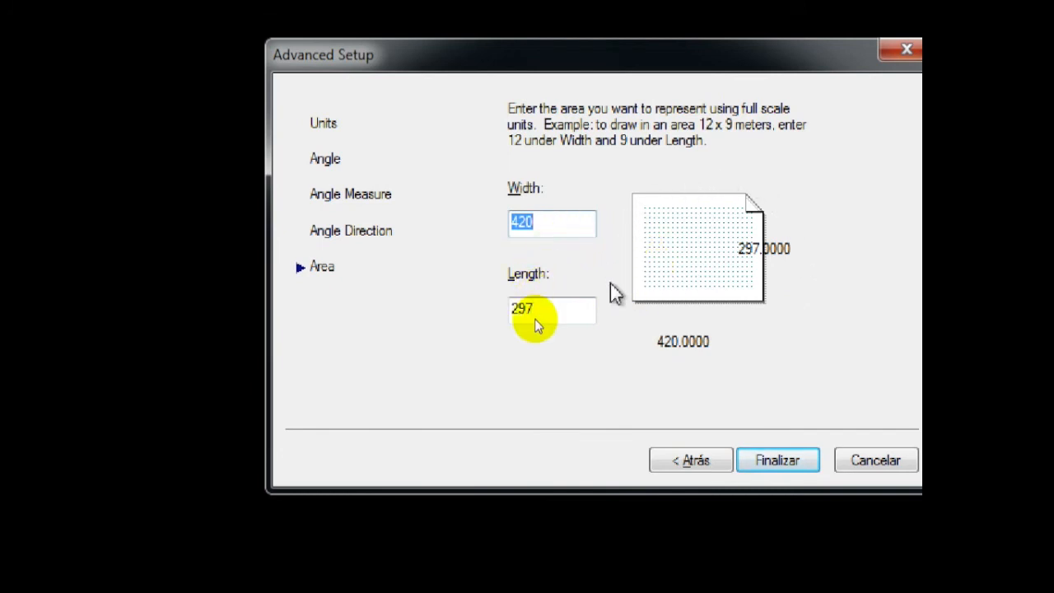
# - Set the drawing area's width to 210 and finish the Advanced Setup wizard
pyautogui.moveTo(536, 230); pyautogui.dragTo(508, 228)
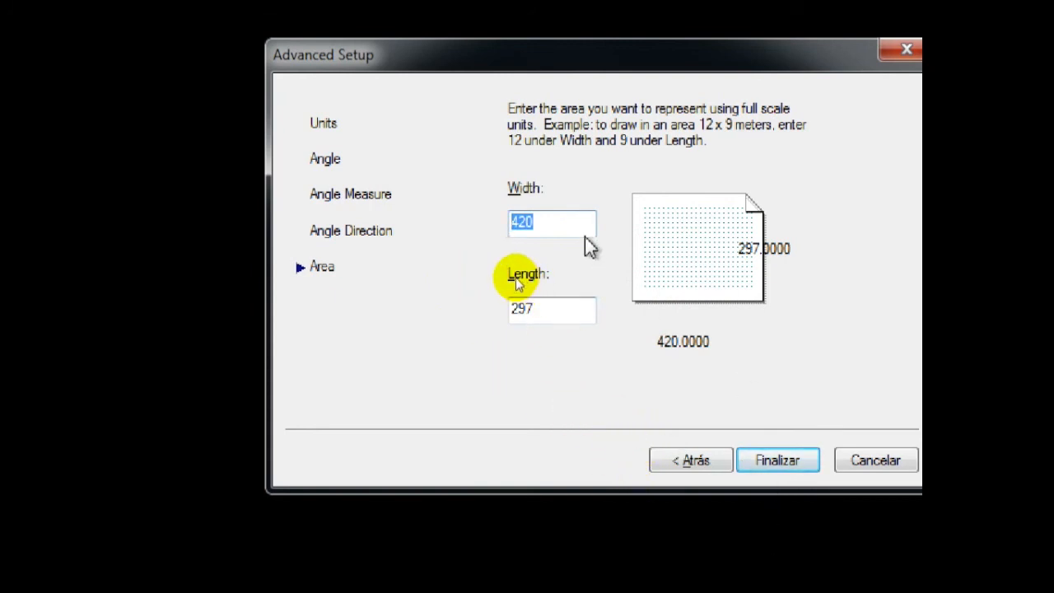
pyautogui.write('21')
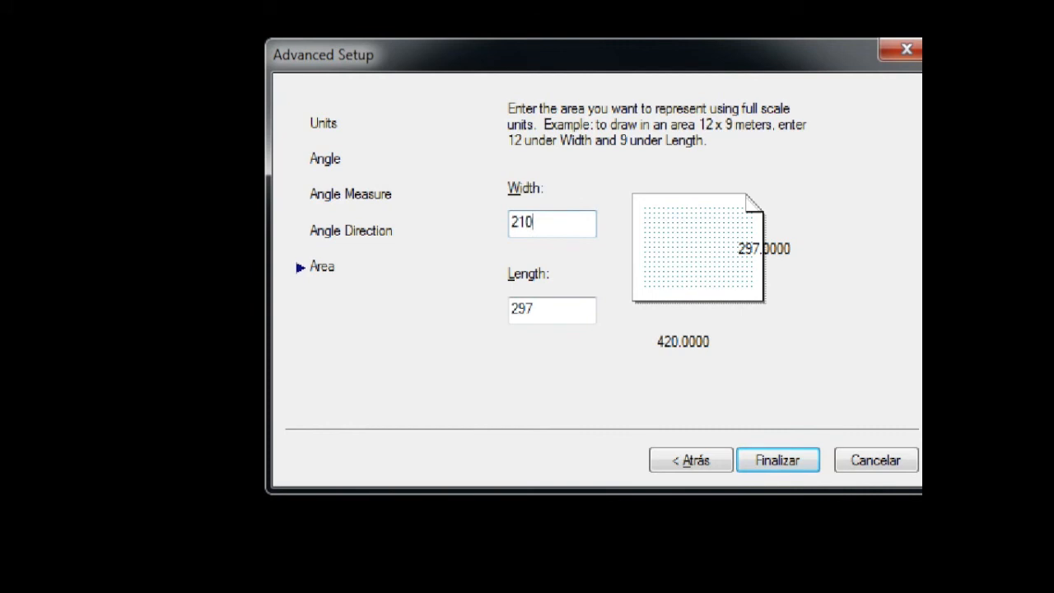
pyautogui.click(548, 307)
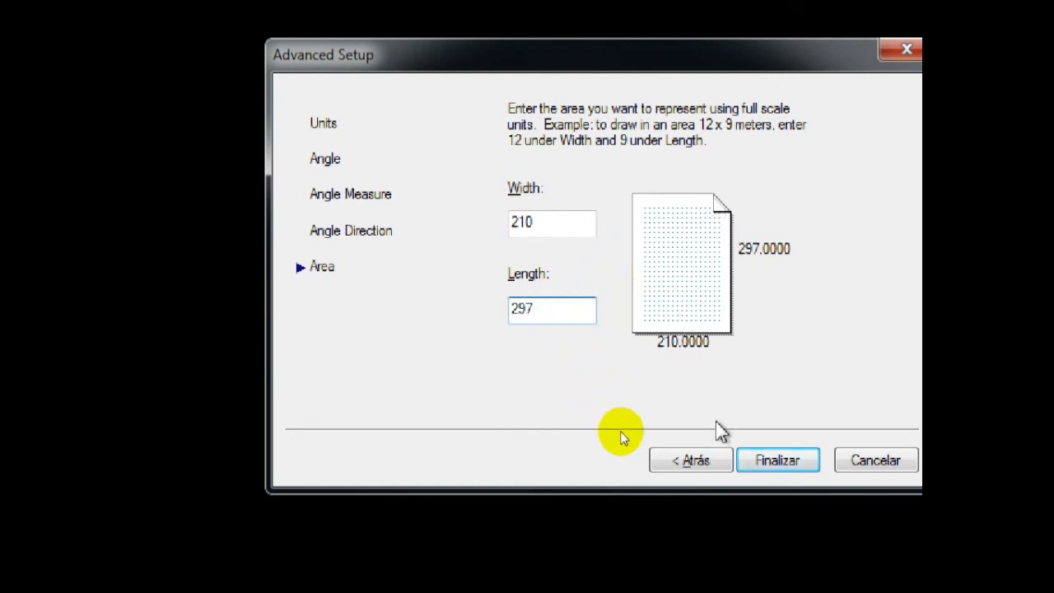
pyautogui.click(782, 462)
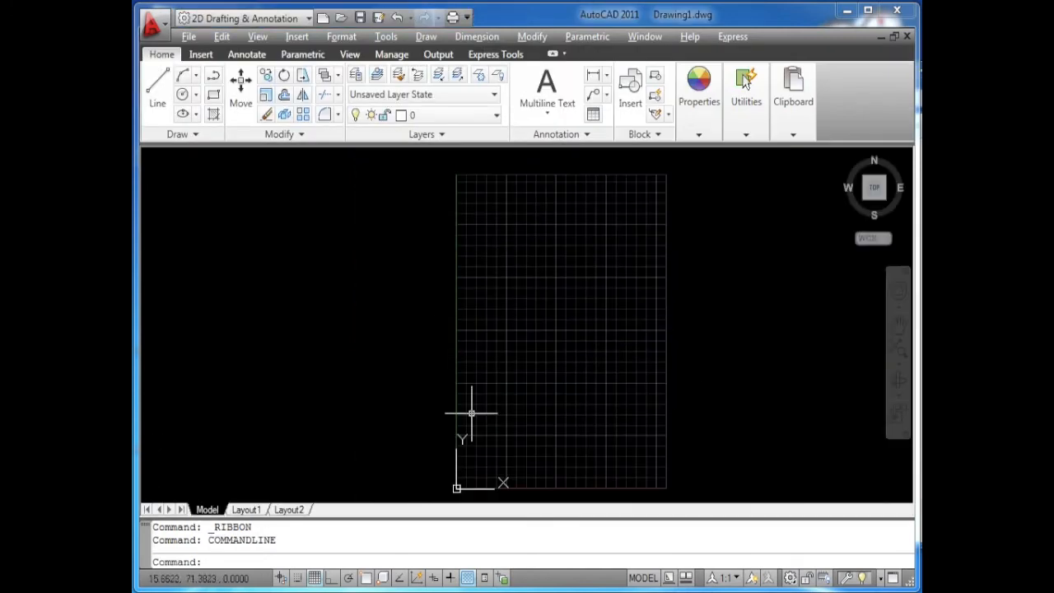
pyautogui.click(431, 361)
pyautogui.click(466, 410)
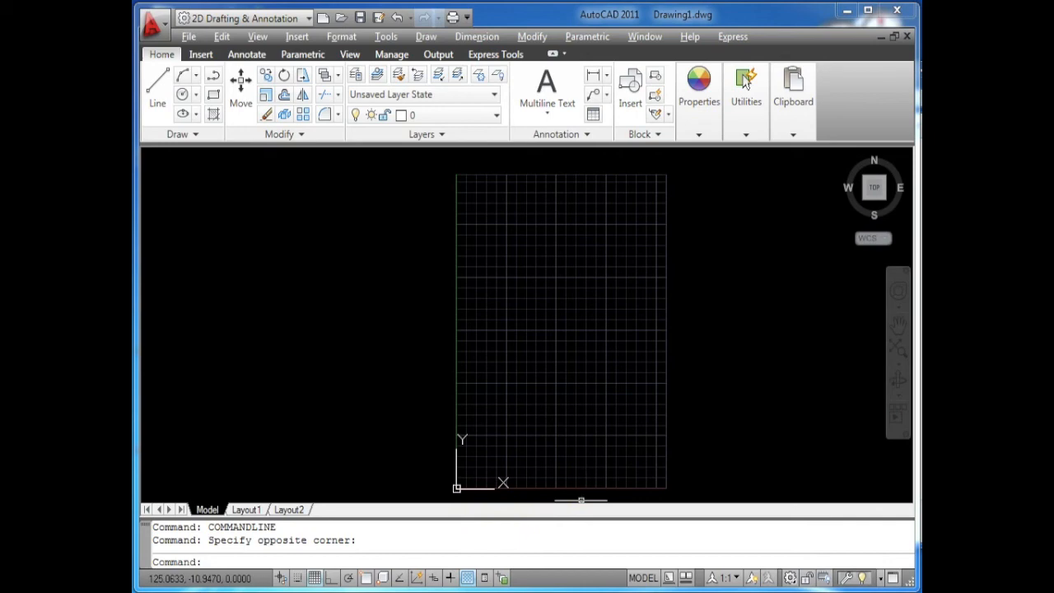
# - Open the Drawing Units settings with the UNITS command and review the available length types
pyautogui.click(216, 562)
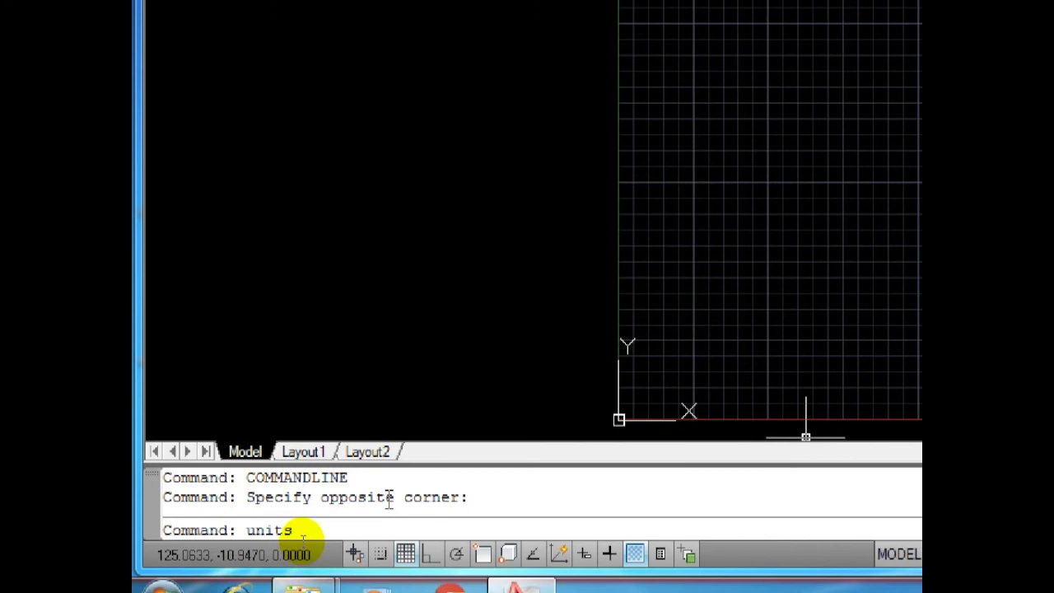
pyautogui.press('Return')
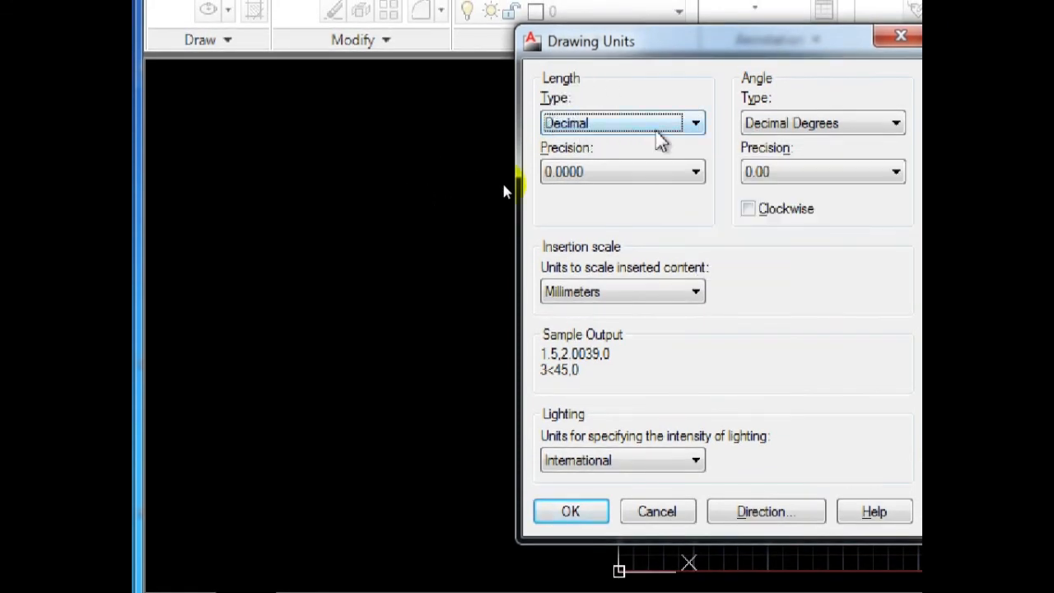
pyautogui.click(699, 128)
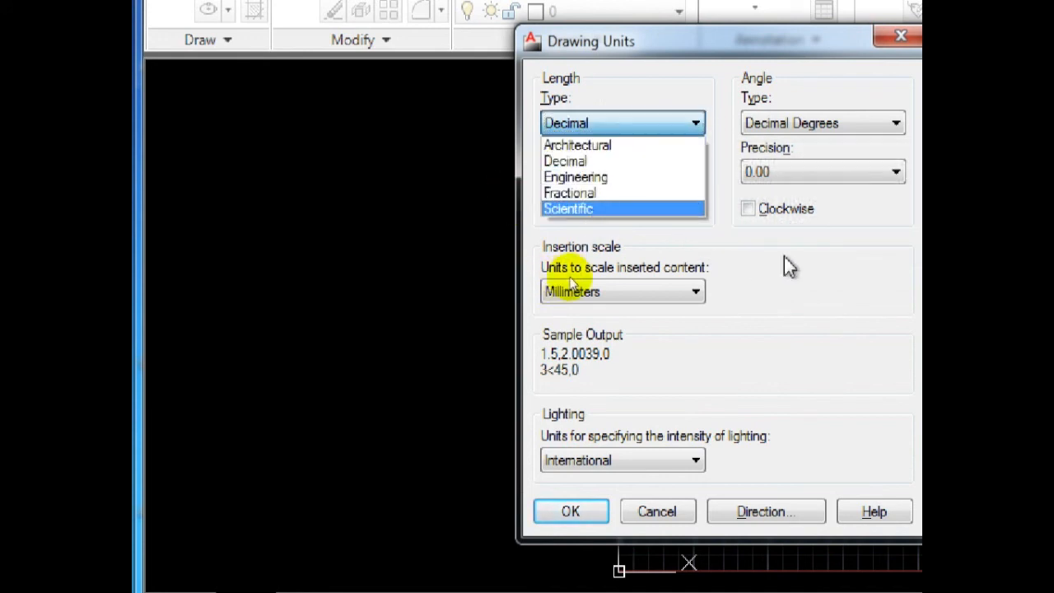
pyautogui.click(570, 280)
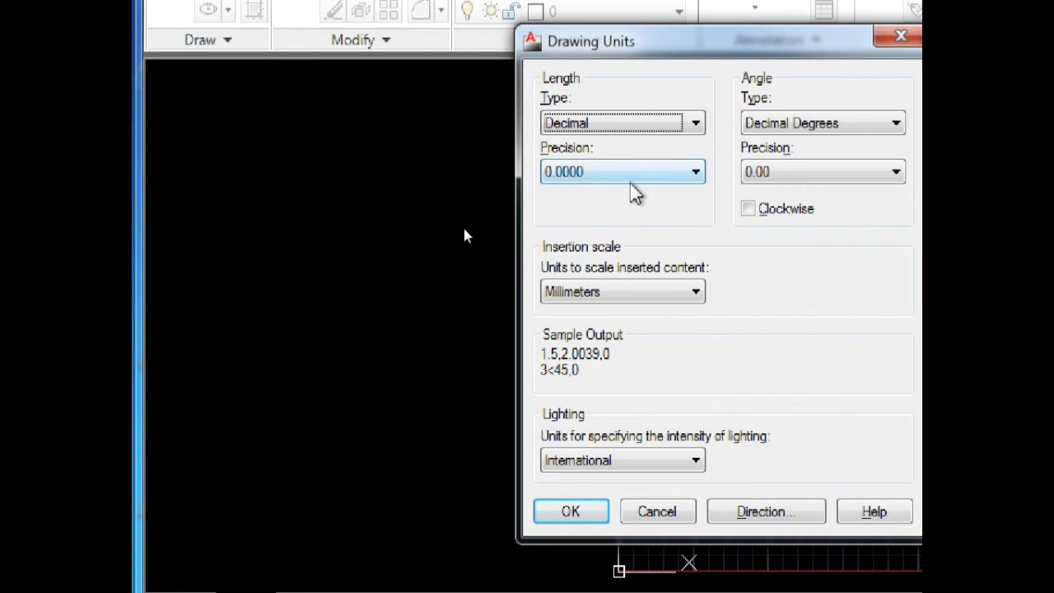
pyautogui.click(601, 202)
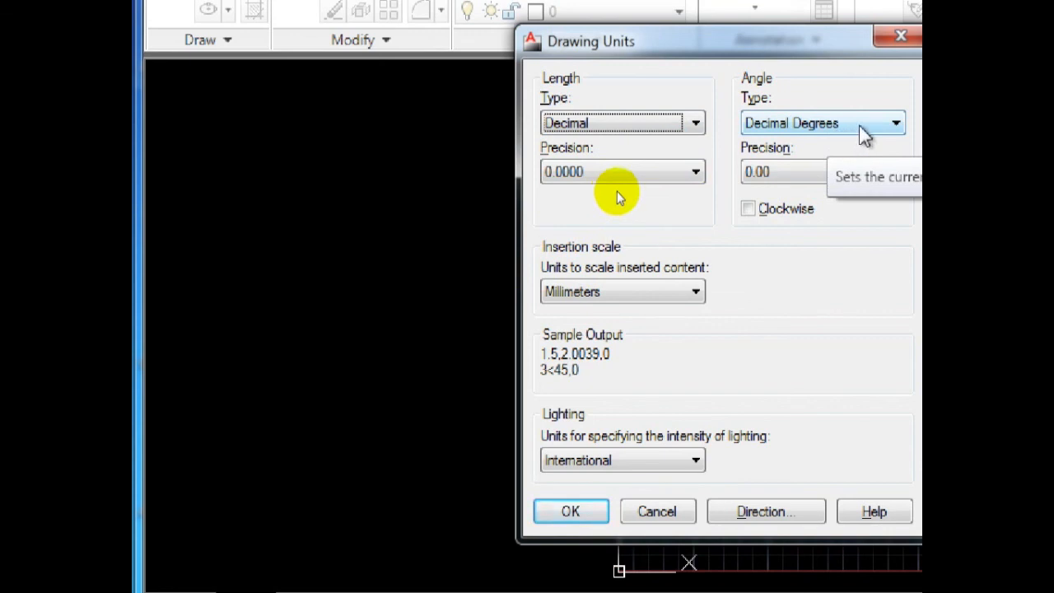
# - Review the angle type and angle precision options, and preview the Clockwise setting before turning it back off
pyautogui.click(859, 126)
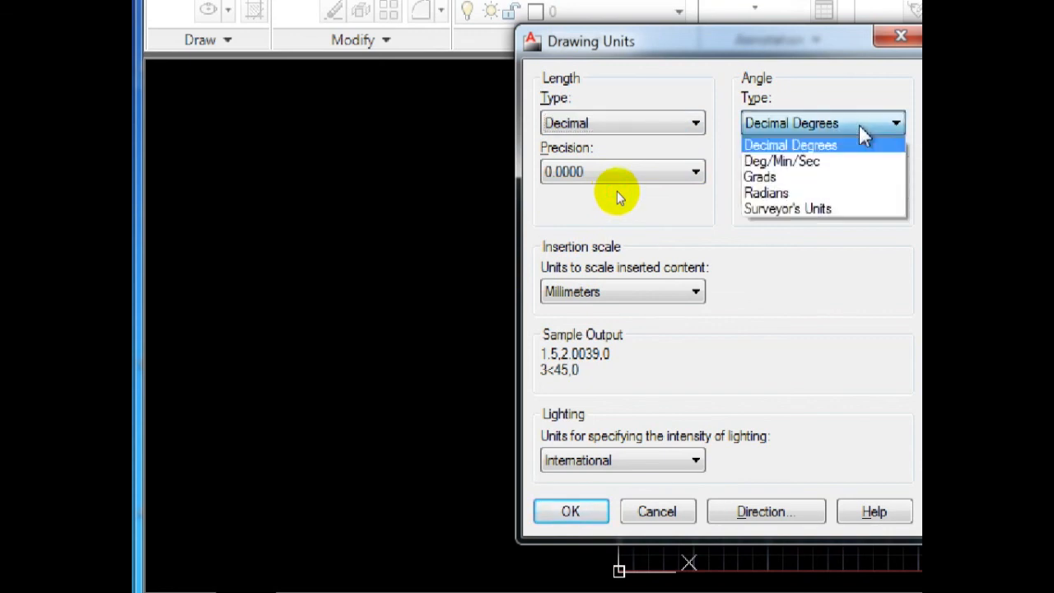
pyautogui.click(858, 124)
pyautogui.click(844, 173)
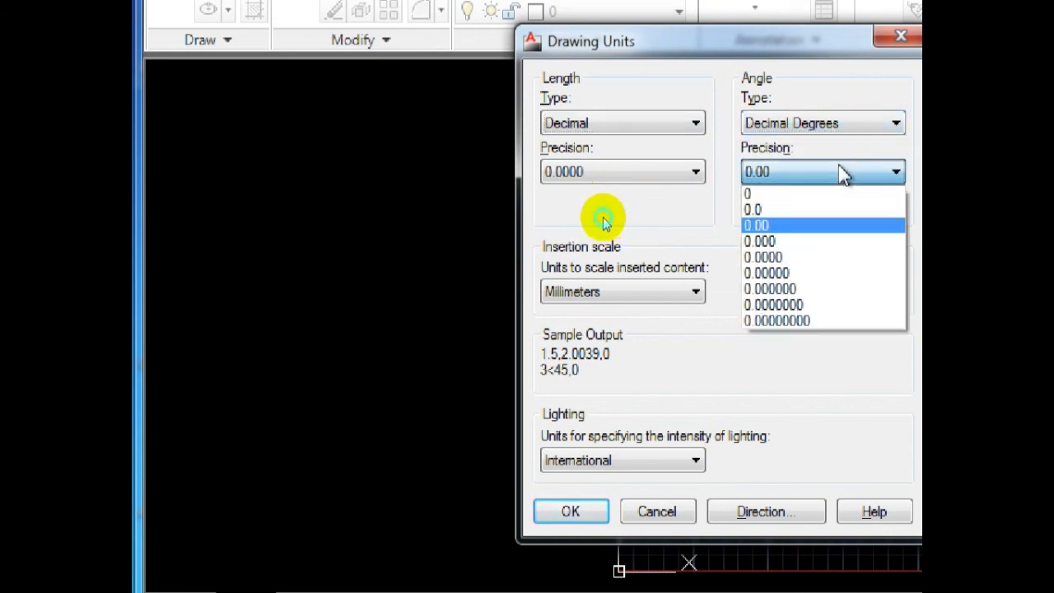
pyautogui.click(840, 173)
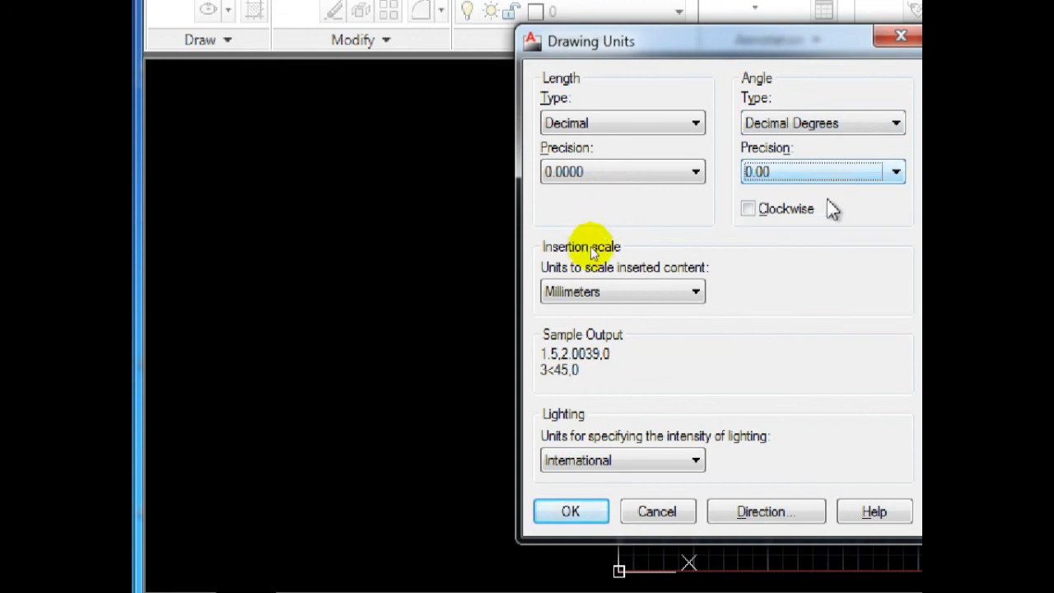
pyautogui.click(757, 214)
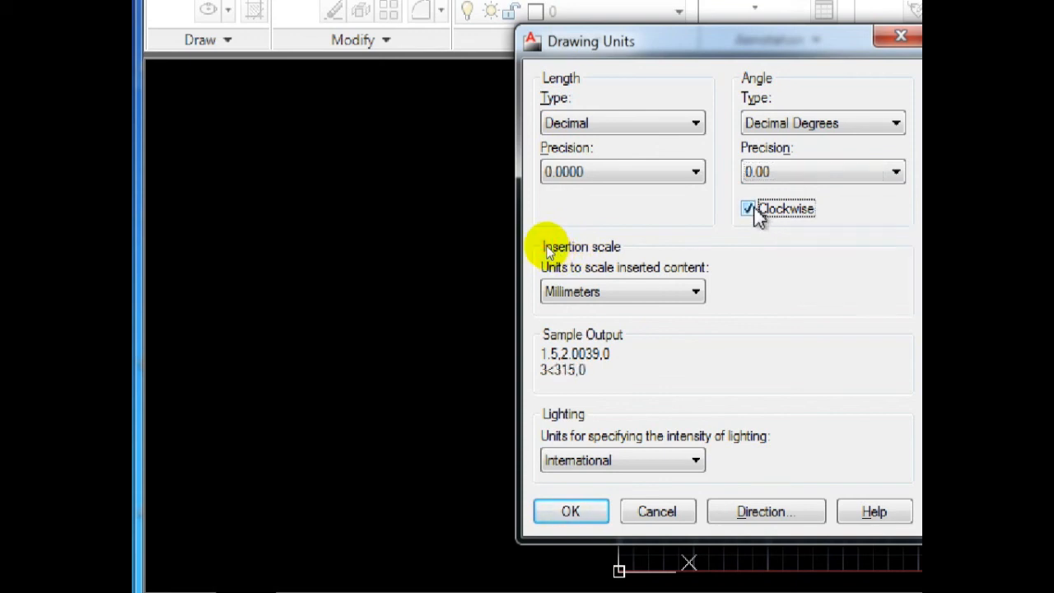
pyautogui.click(757, 215)
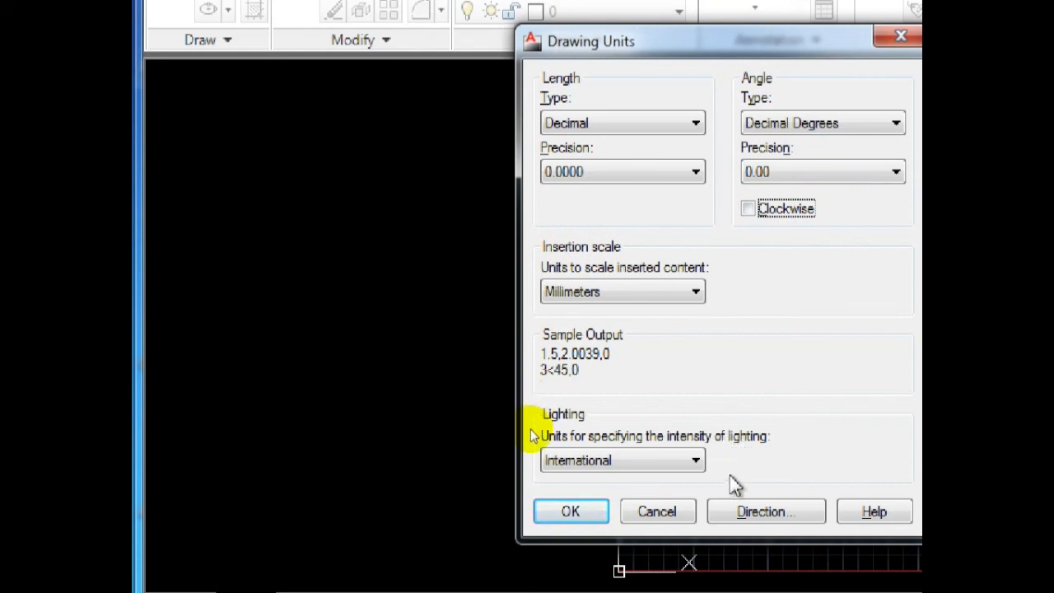
# - Review the base angle choices in Direction Control, accept East and confirm the drawing units
pyautogui.click(766, 511)
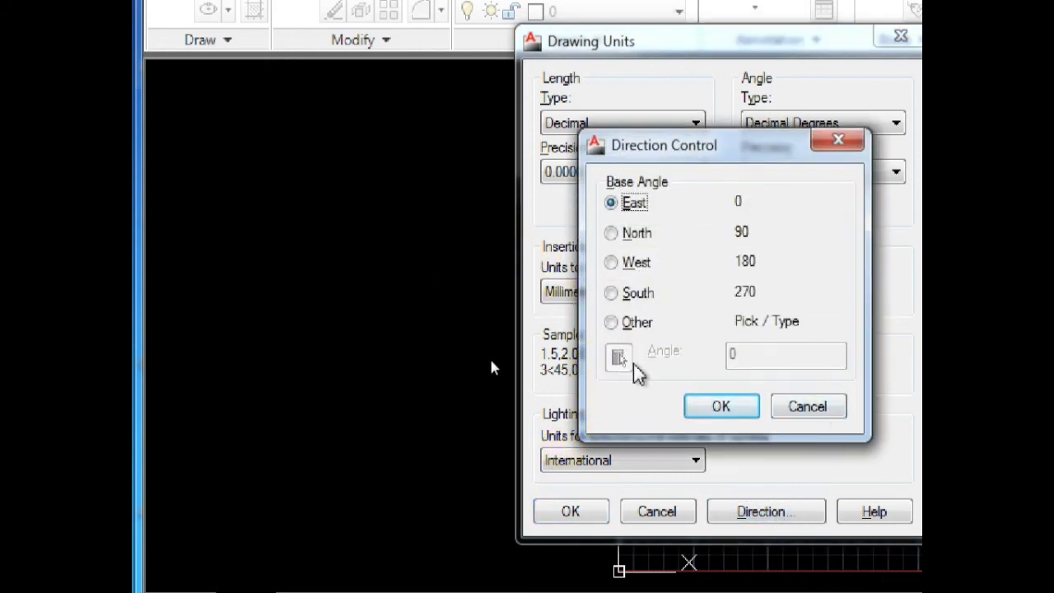
pyautogui.click(744, 412)
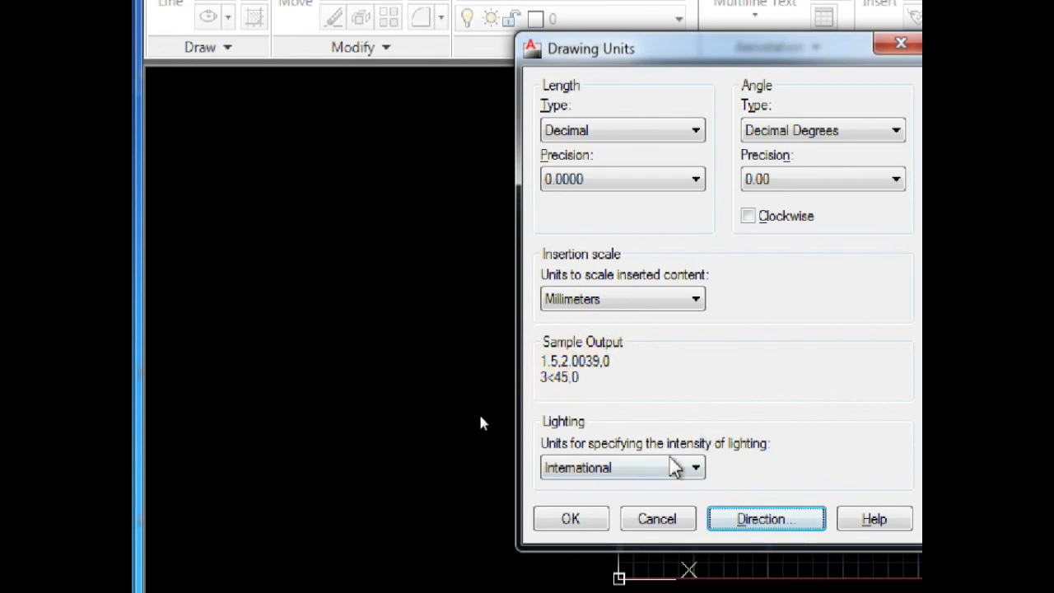
pyautogui.click(575, 520)
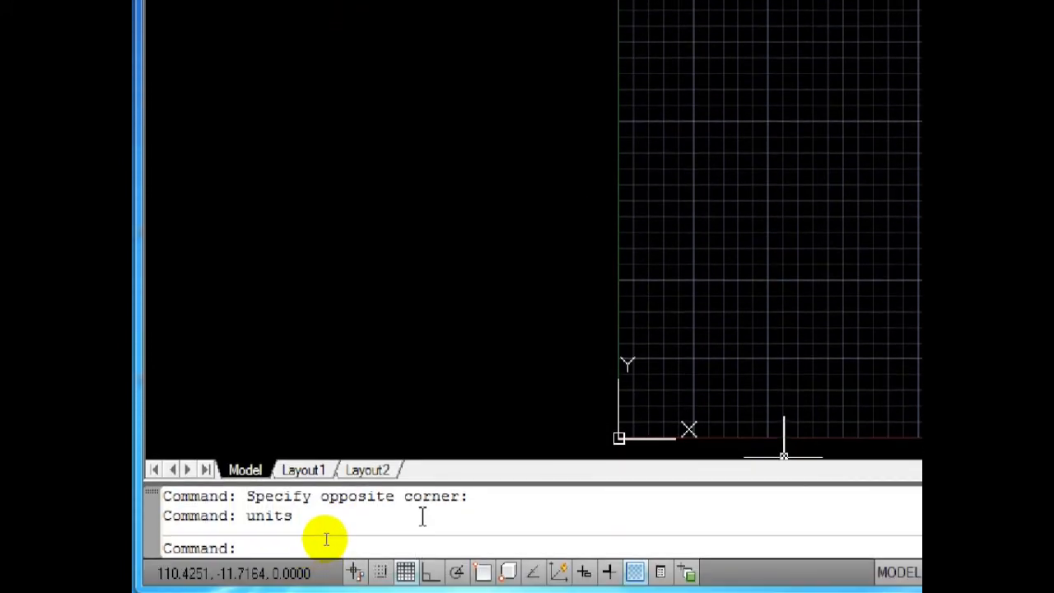
# - Reset the model space limits with the LIMITS command, using lower left corner 0,0 and upper right corner 420,297
pyautogui.write('limits')
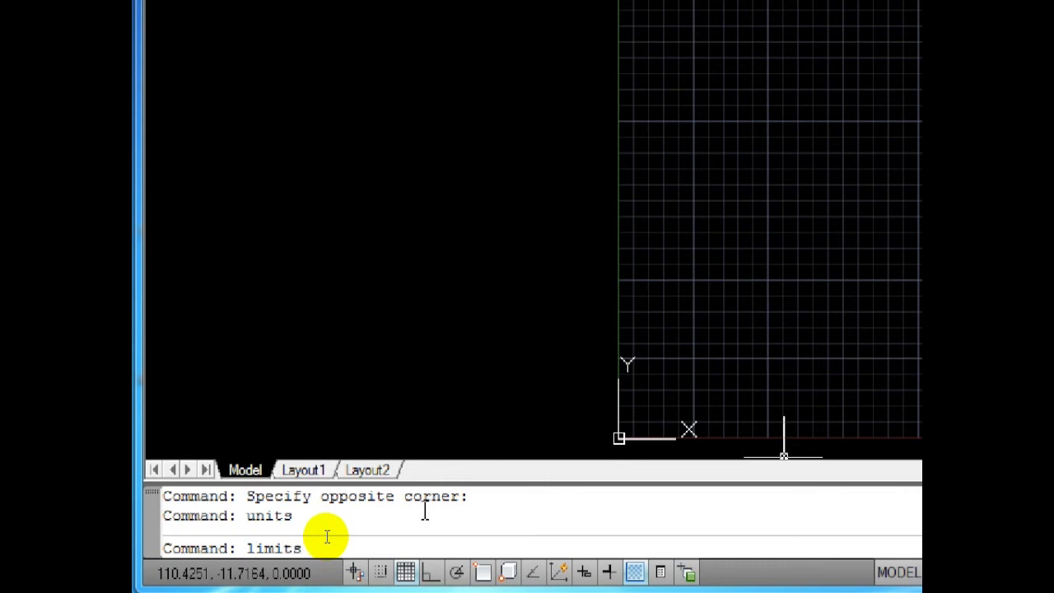
pyautogui.press('Return')
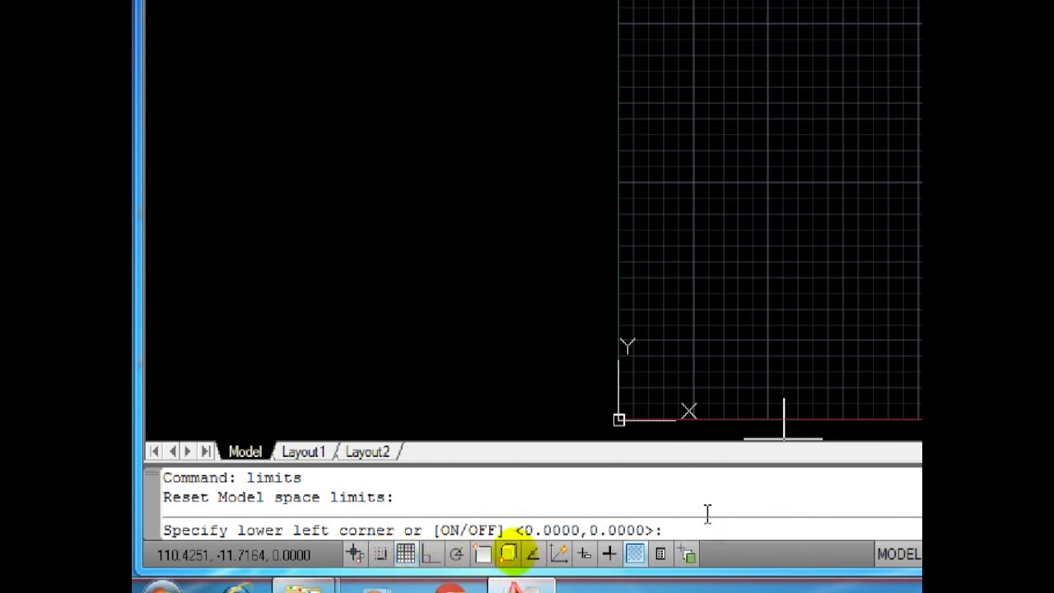
pyautogui.write('0,0')
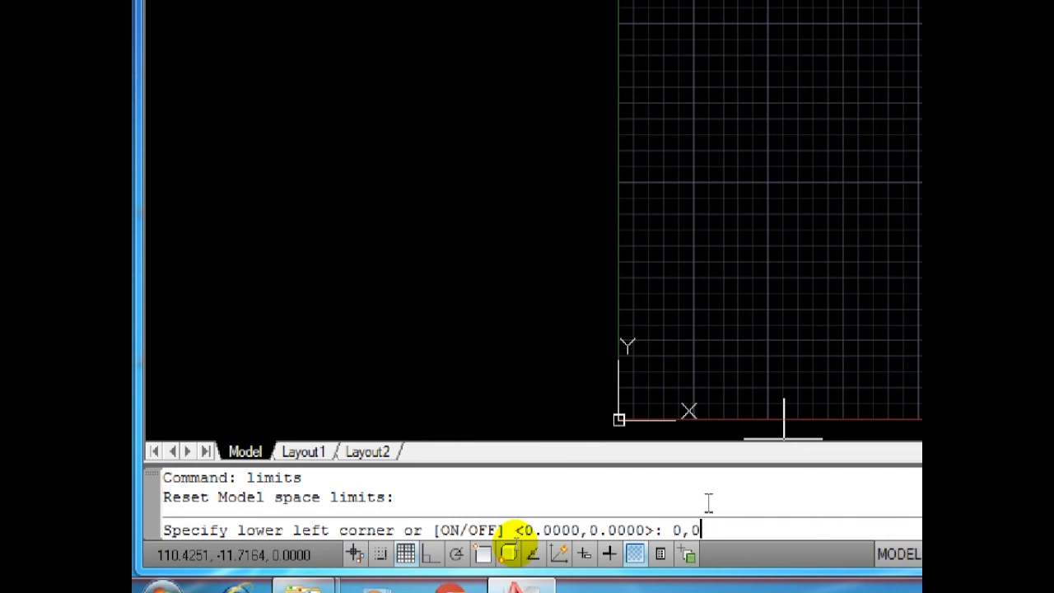
pyautogui.press('Return')
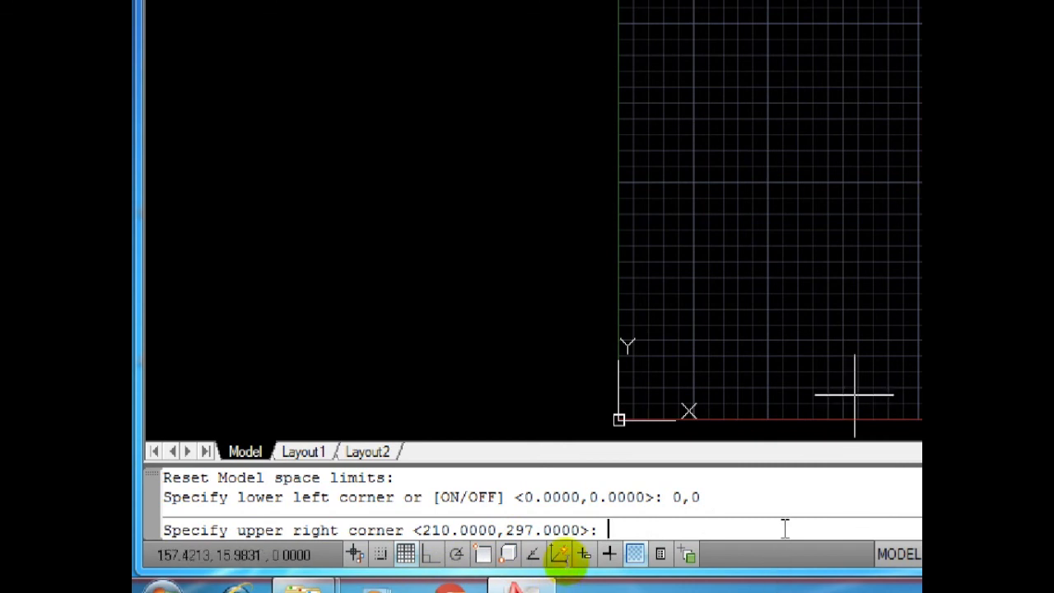
pyautogui.write('42')
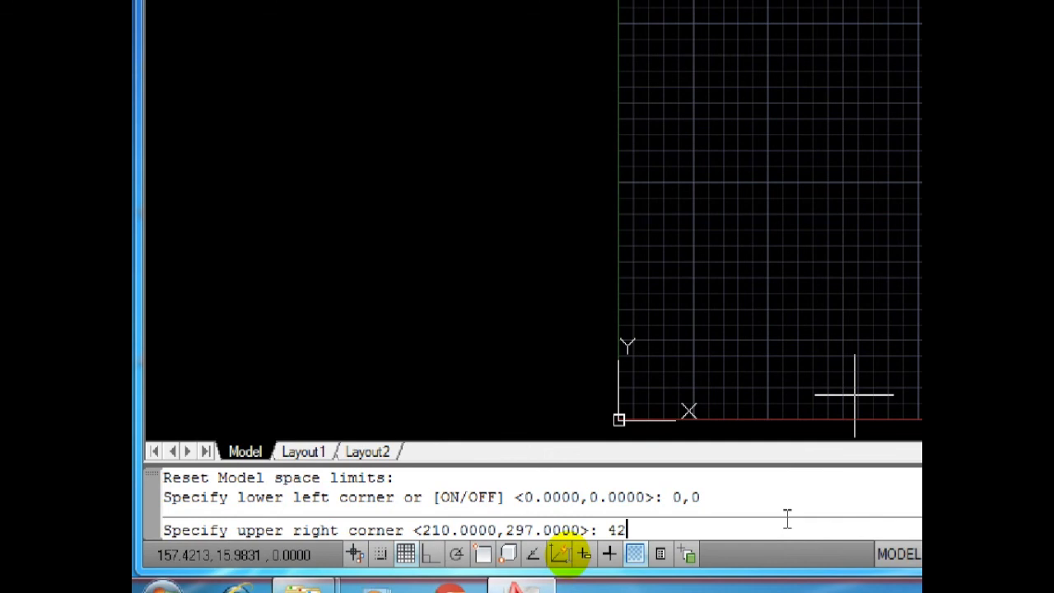
pyautogui.write('0,297')
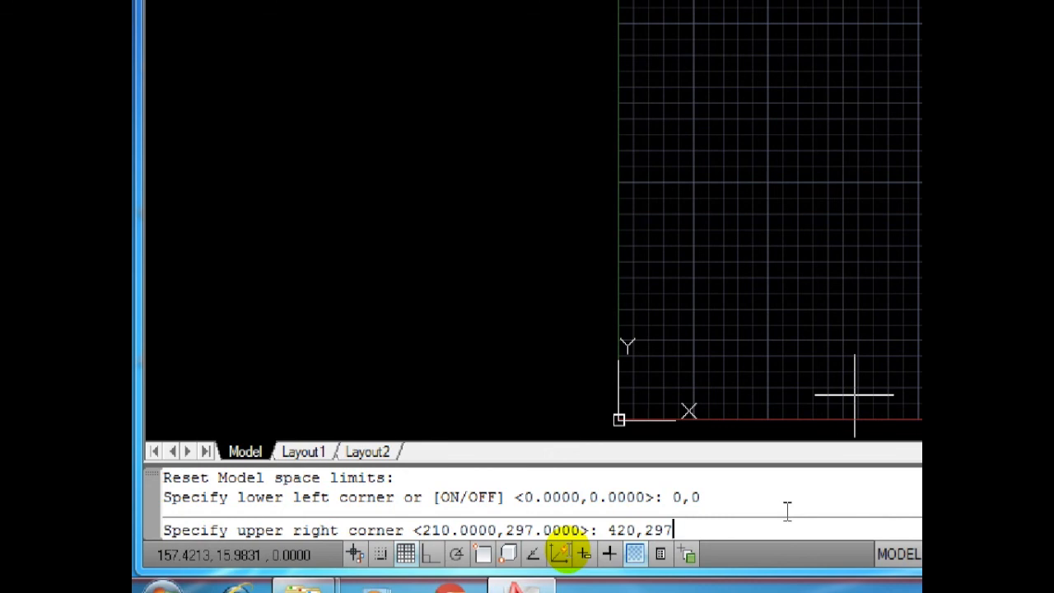
pyautogui.press('Return')
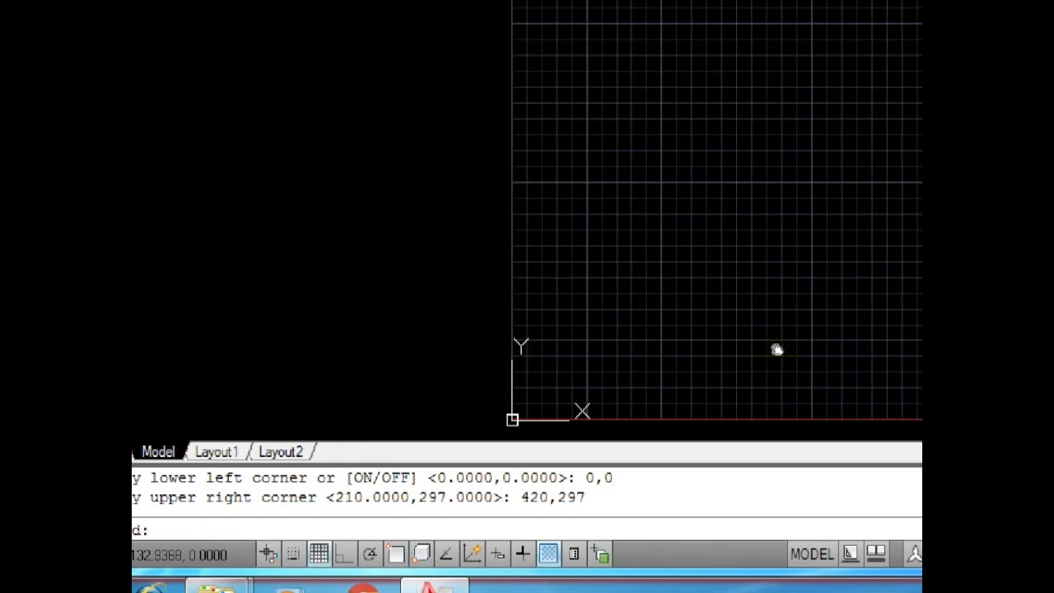
pyautogui.moveTo(776, 350); pyautogui.dragTo(710, 351, button='middle')
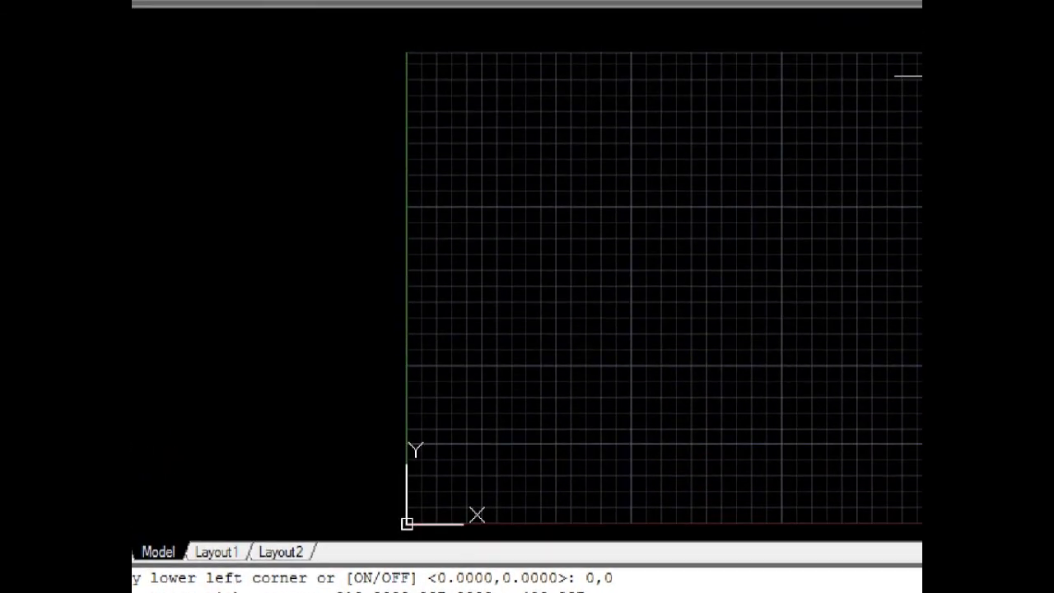